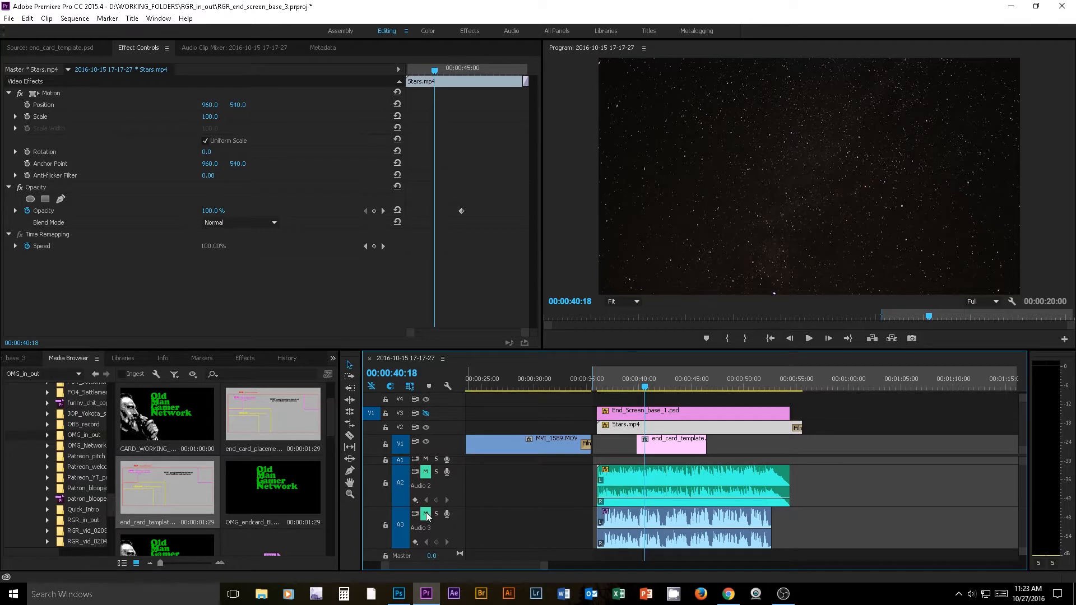
Play the end screen section from its start with only the stars background, and make track V3 visible
drag(646, 390, 597, 387)
click(809, 338)
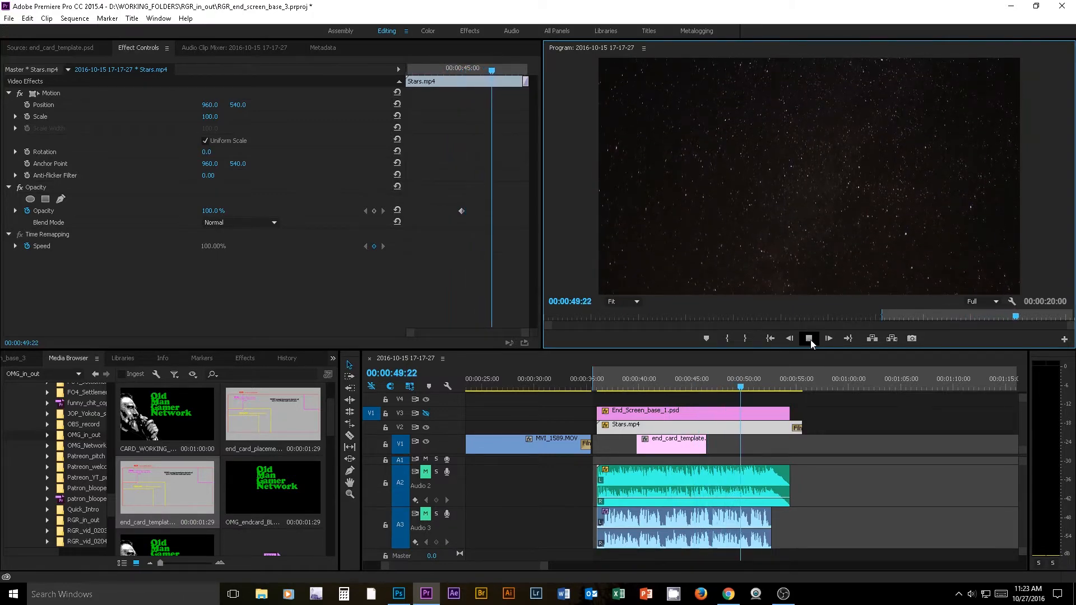
drag(656, 388, 596, 395)
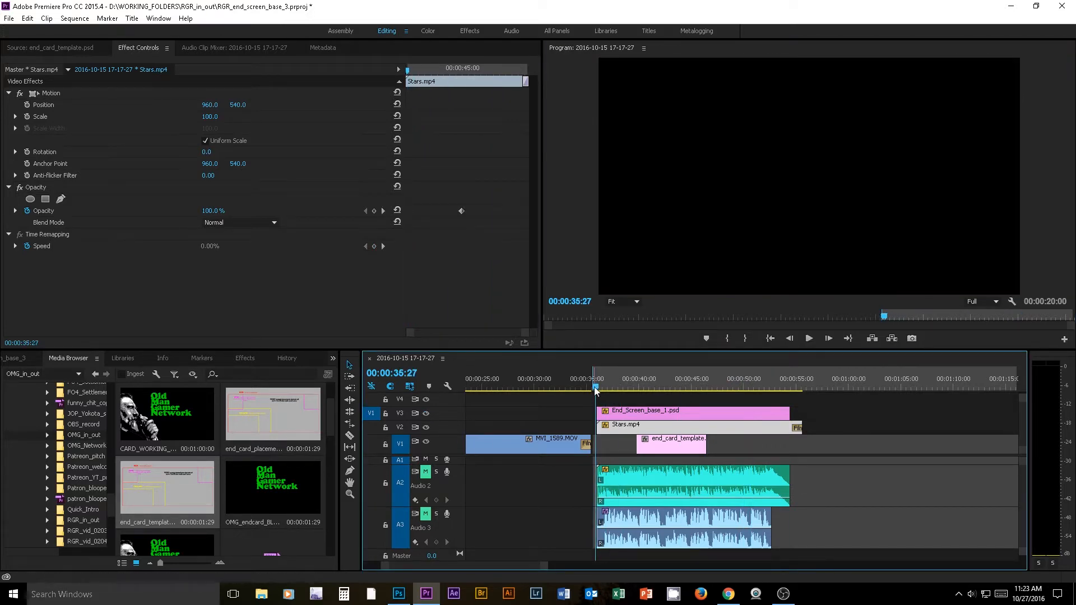
key(space)
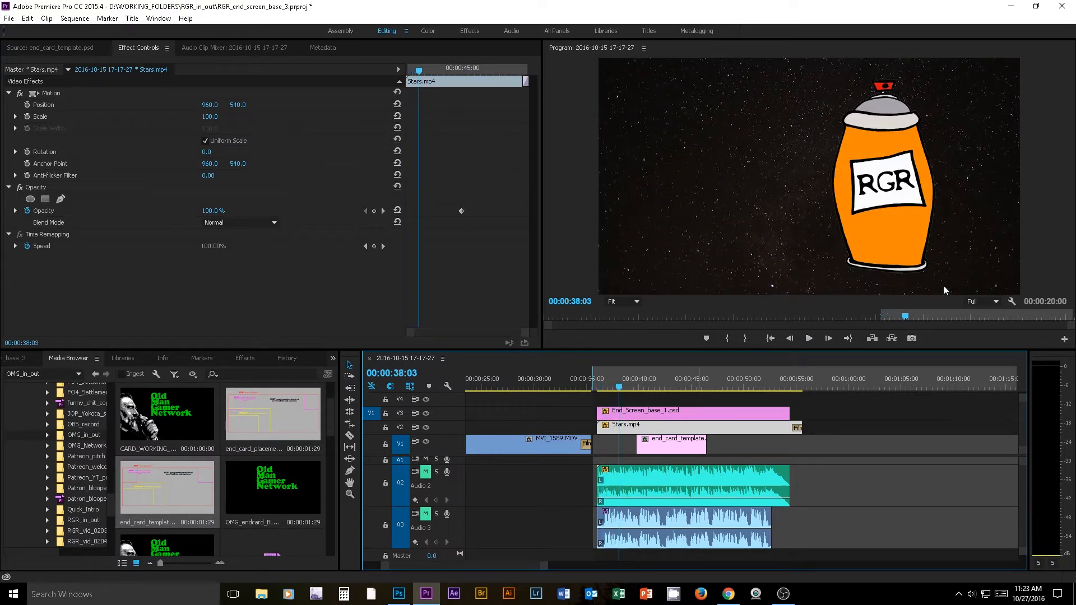
At 00:00:42:22, lower the opacity of Stars.mp4 to 78% to reveal the template underneath, and restore it to 100%
click(621, 386)
drag(621, 386, 649, 384)
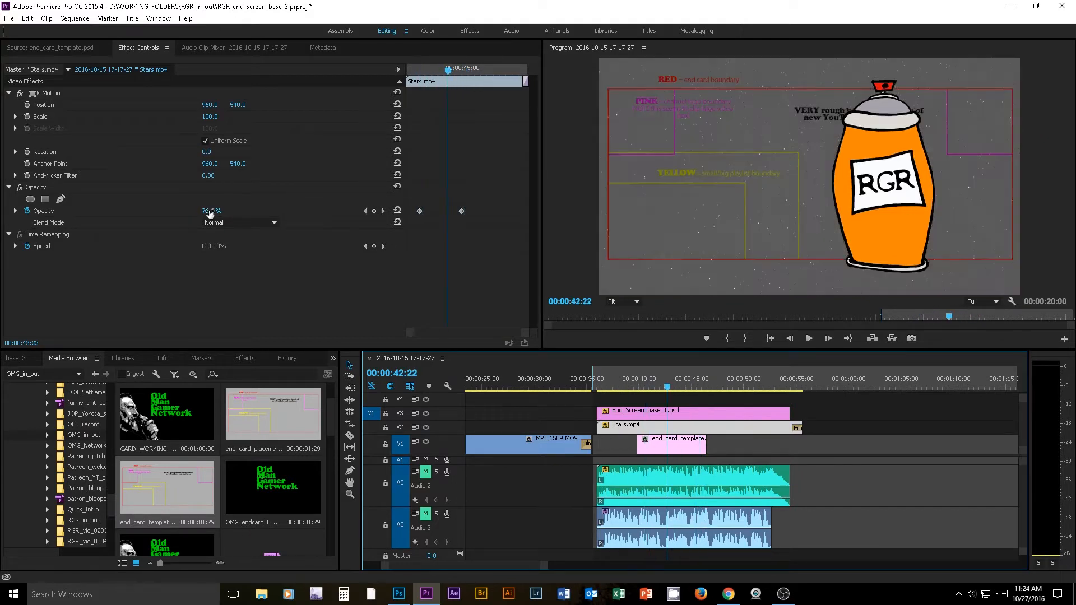
drag(210, 212, 269, 212)
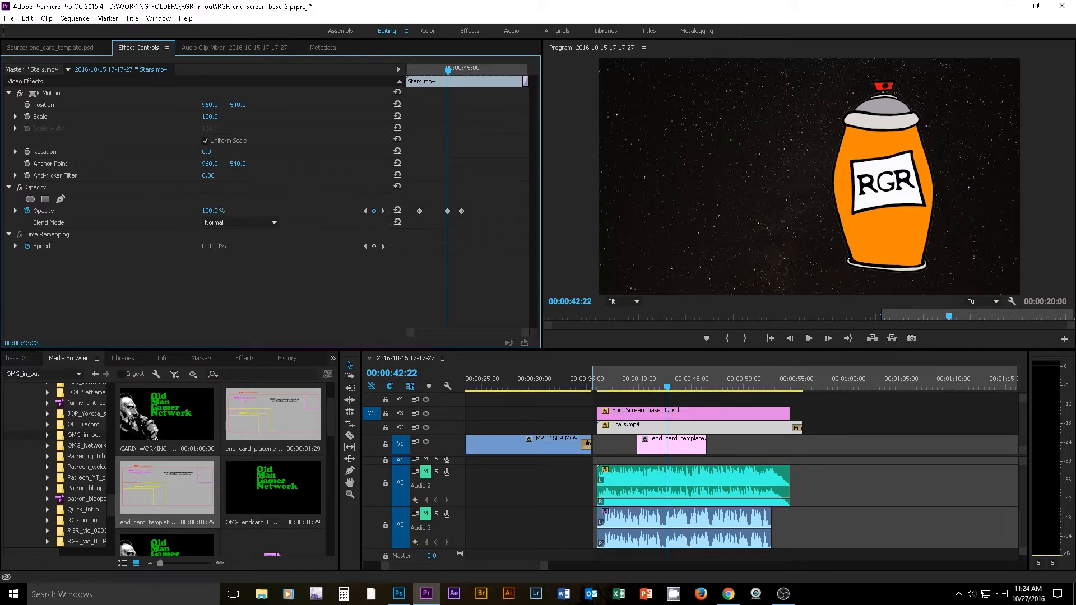
drag(213, 211, 201, 212)
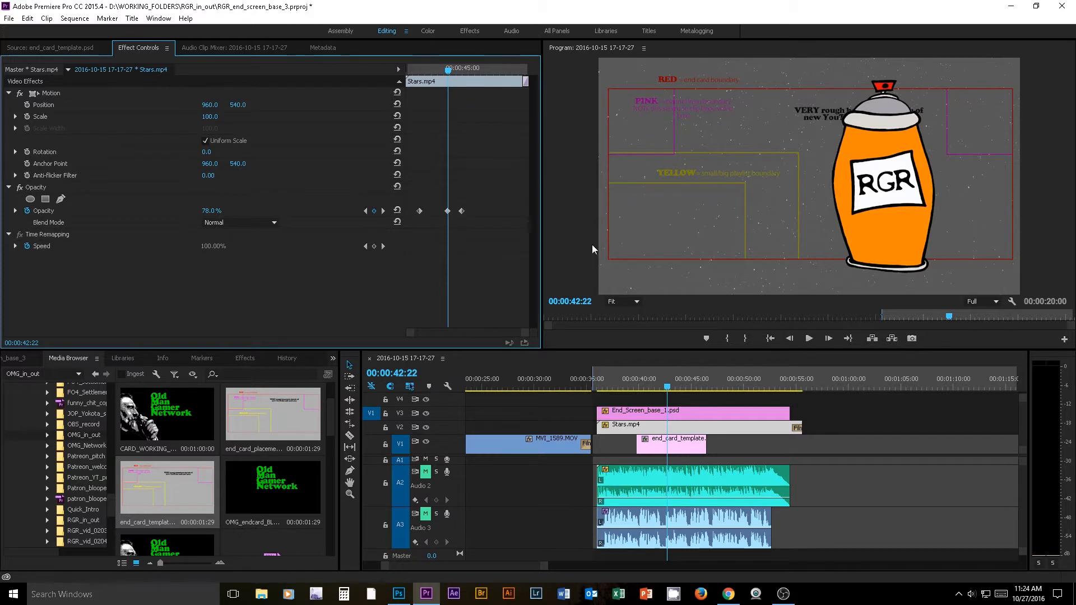
mouse_move(212, 212)
mouse_down()
mouse_move(189, 211)
mouse_move(225, 211)
mouse_up()
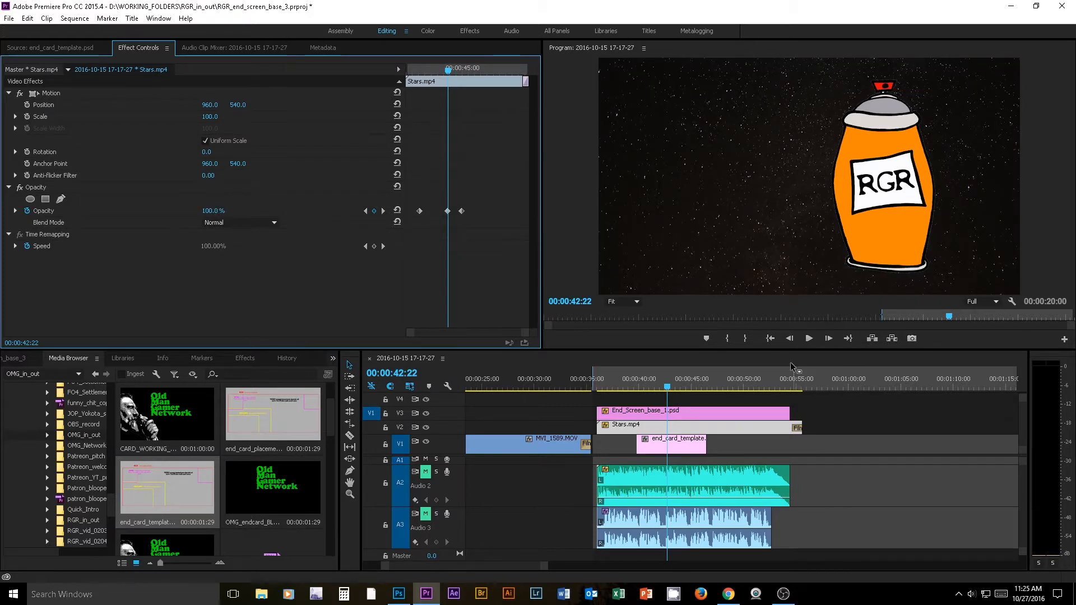
Play the end screen section from its start to review the RGR can over the stars background
click(597, 384)
click(809, 339)
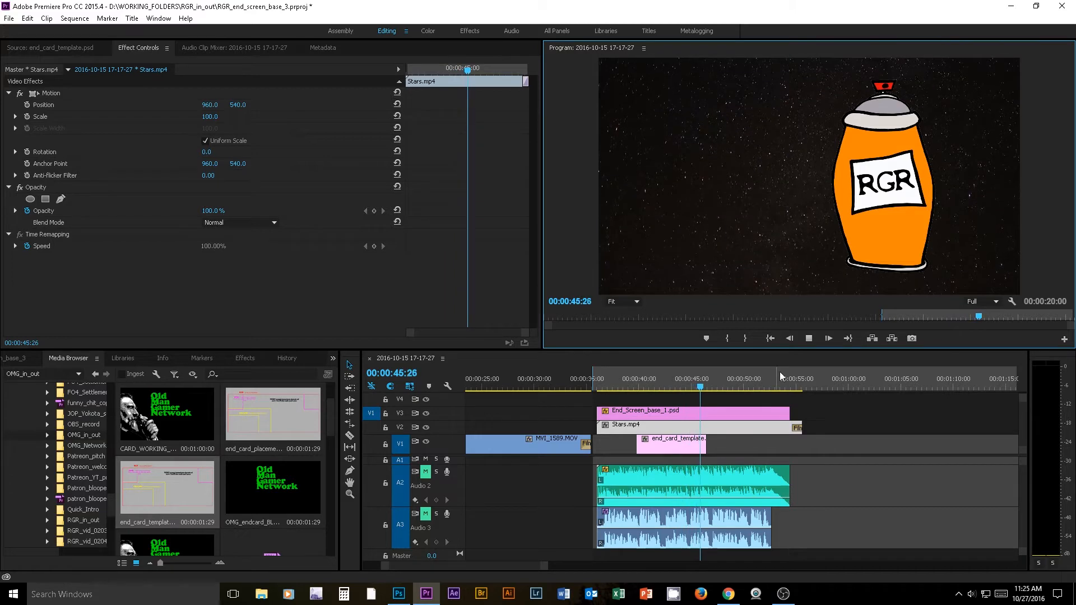
click(809, 339)
Unmute the Audio 3 track and play the end screen section from its start, pausing between its spoken parts
drag(712, 389, 594, 389)
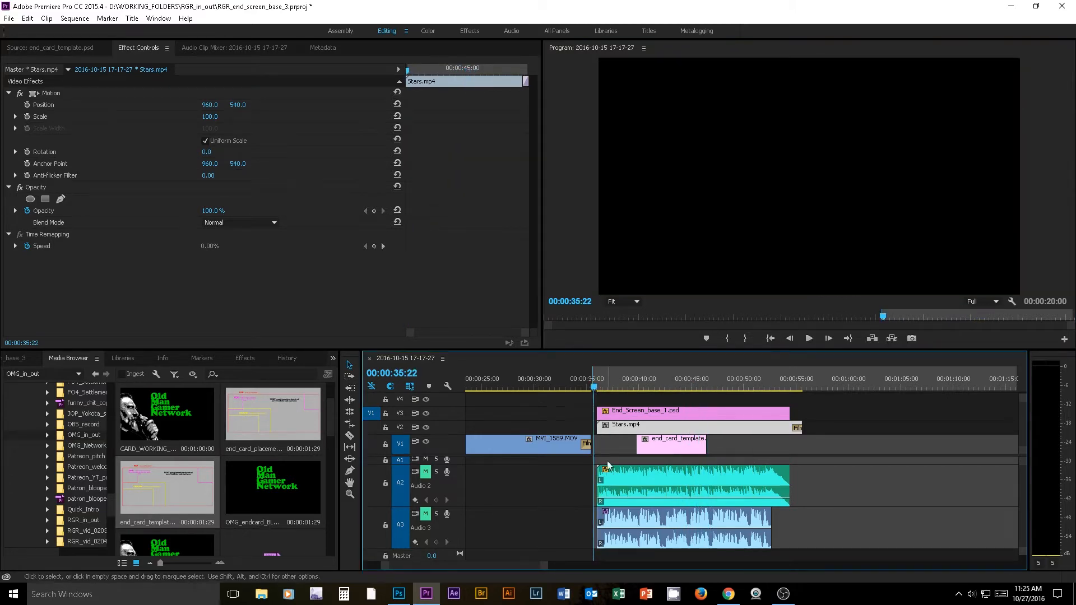
click(425, 514)
click(810, 338)
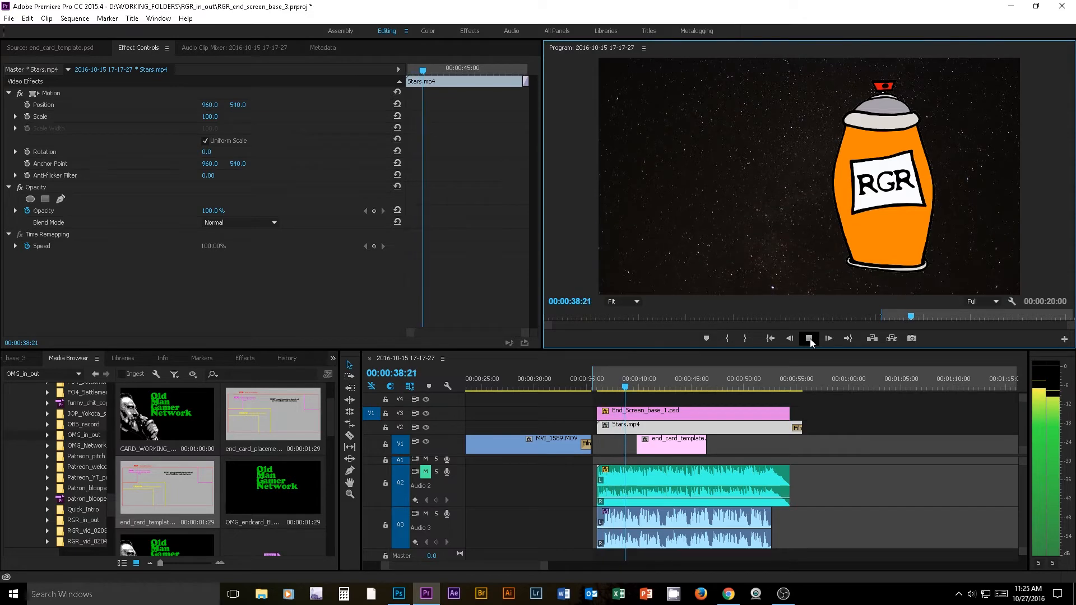
click(809, 339)
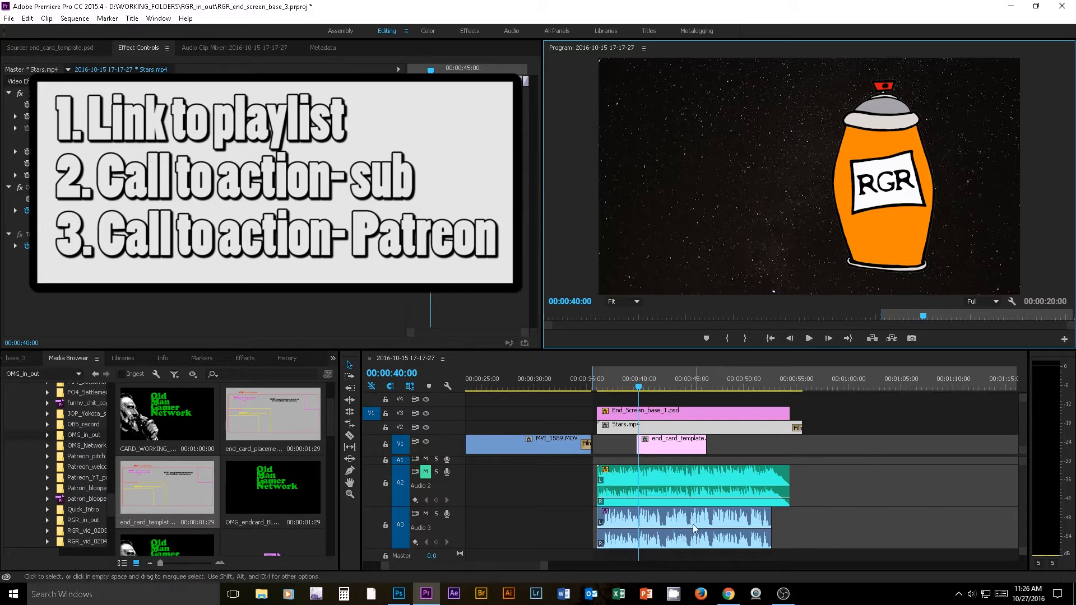
click(808, 339)
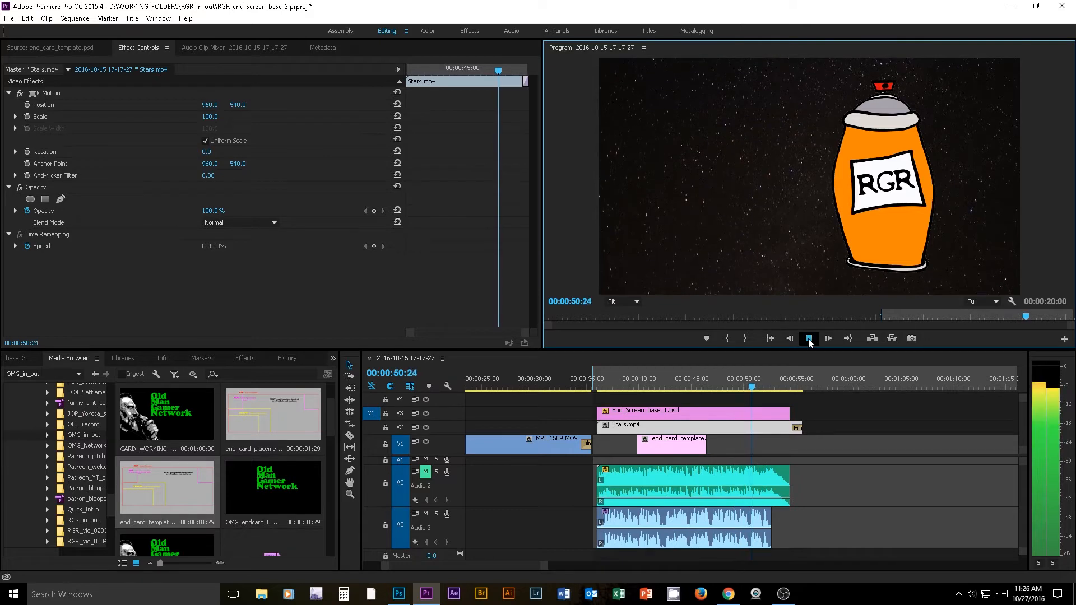
click(809, 339)
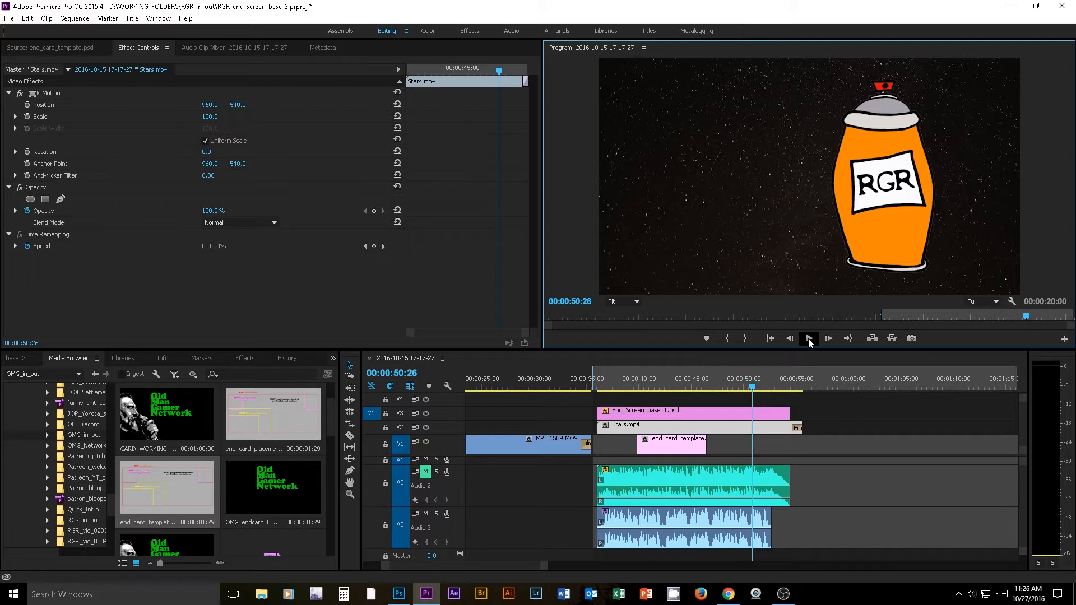
click(809, 339)
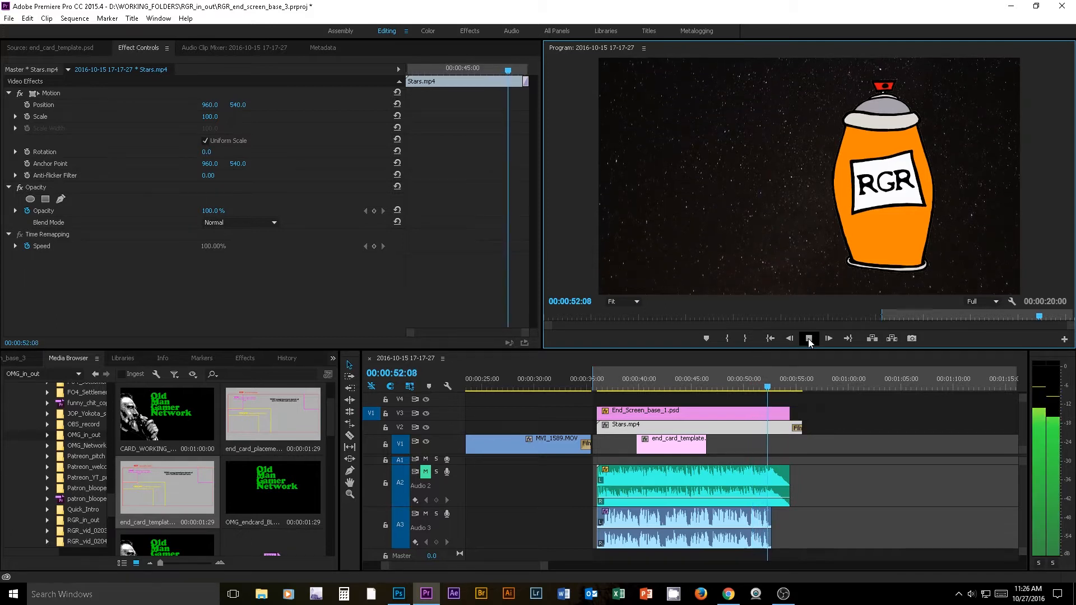
key(space)
Unmute the Audio 2 track and play the end screen with both audio tracks, including the lead-in from MVI_1589.MOV
drag(773, 386, 595, 389)
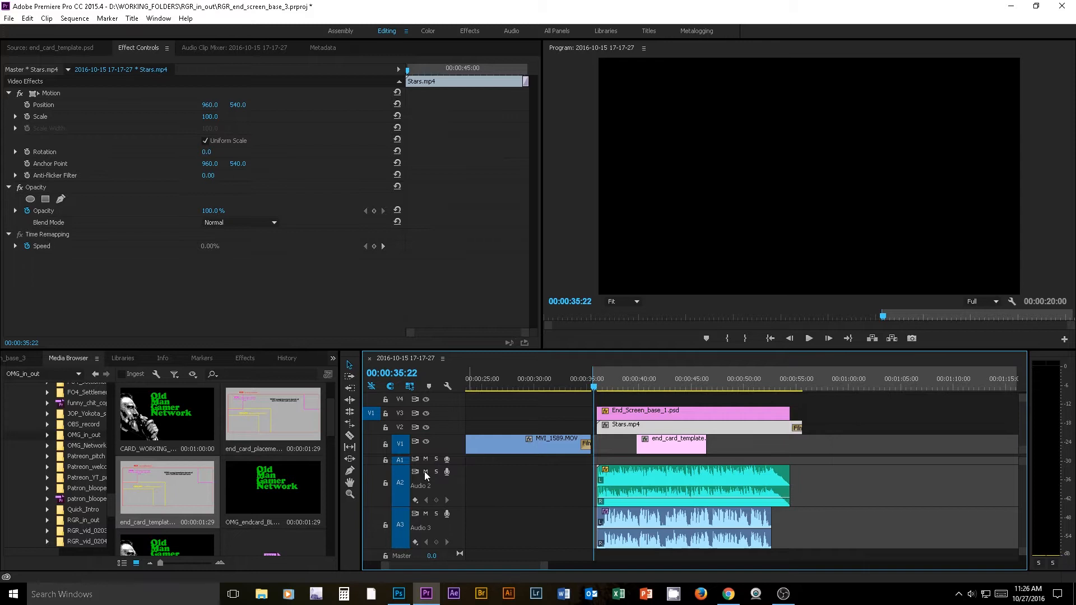
click(809, 338)
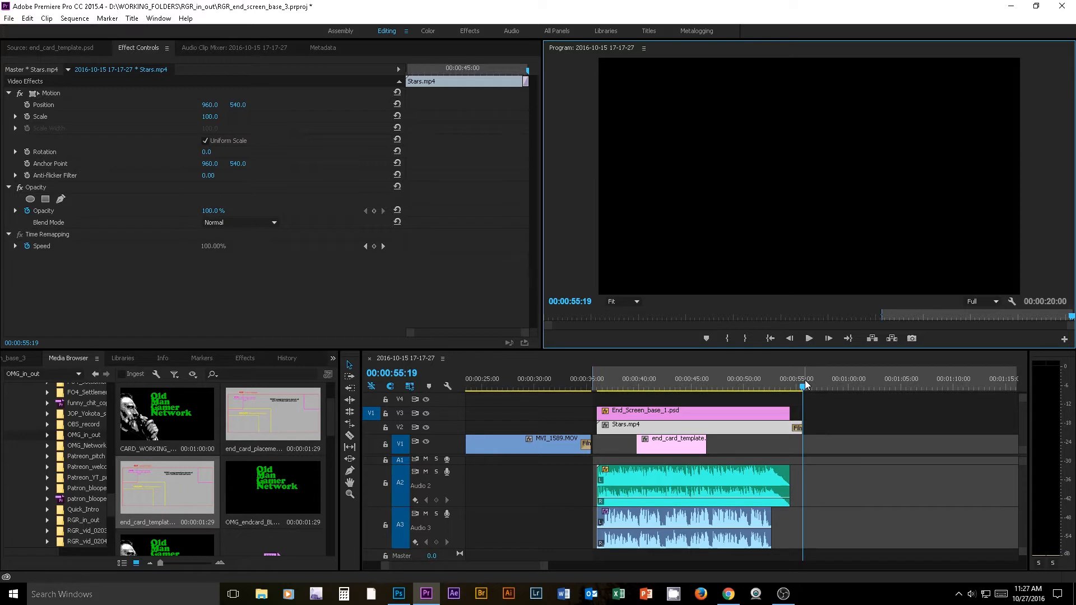
drag(803, 388, 543, 402)
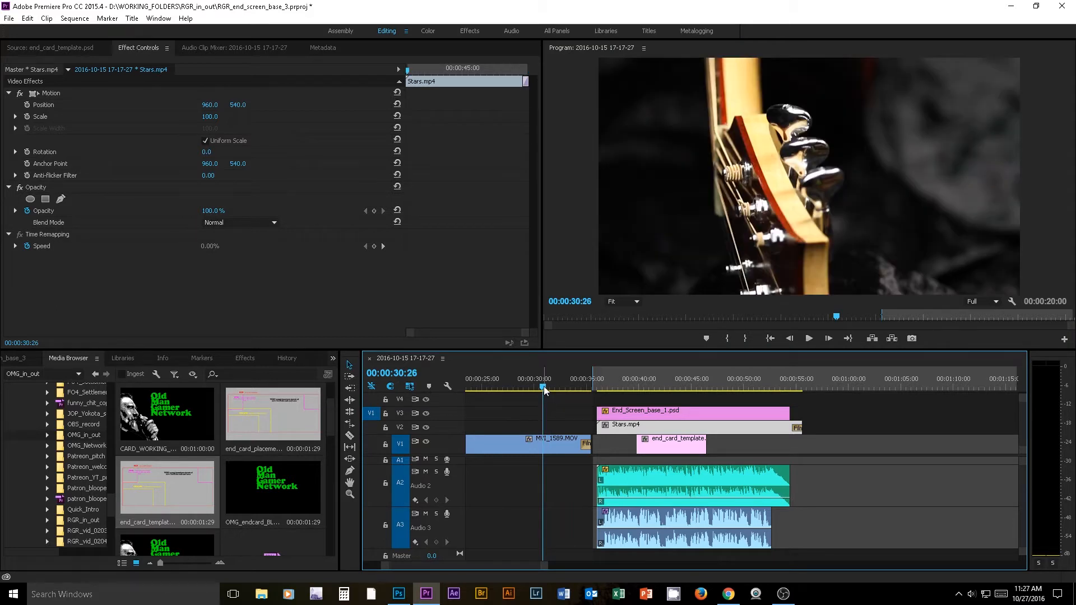
drag(541, 389, 501, 389)
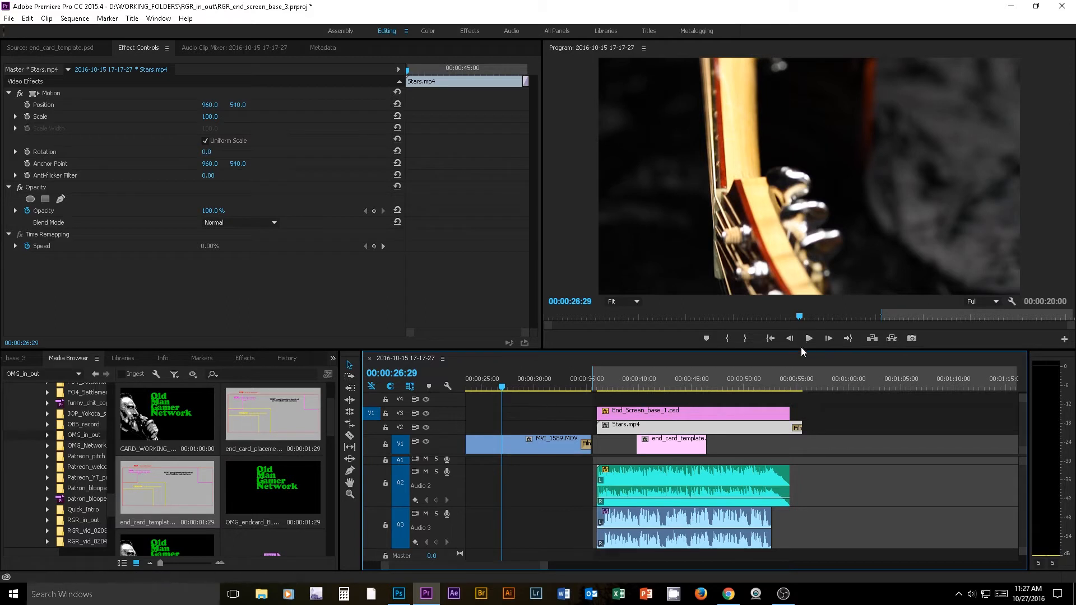
click(809, 338)
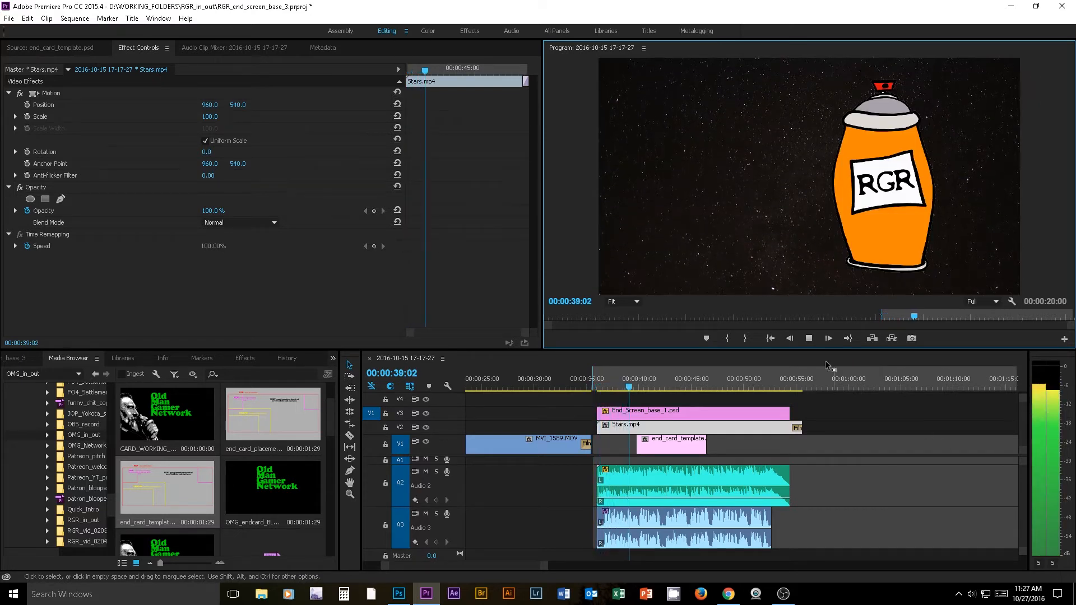
click(810, 343)
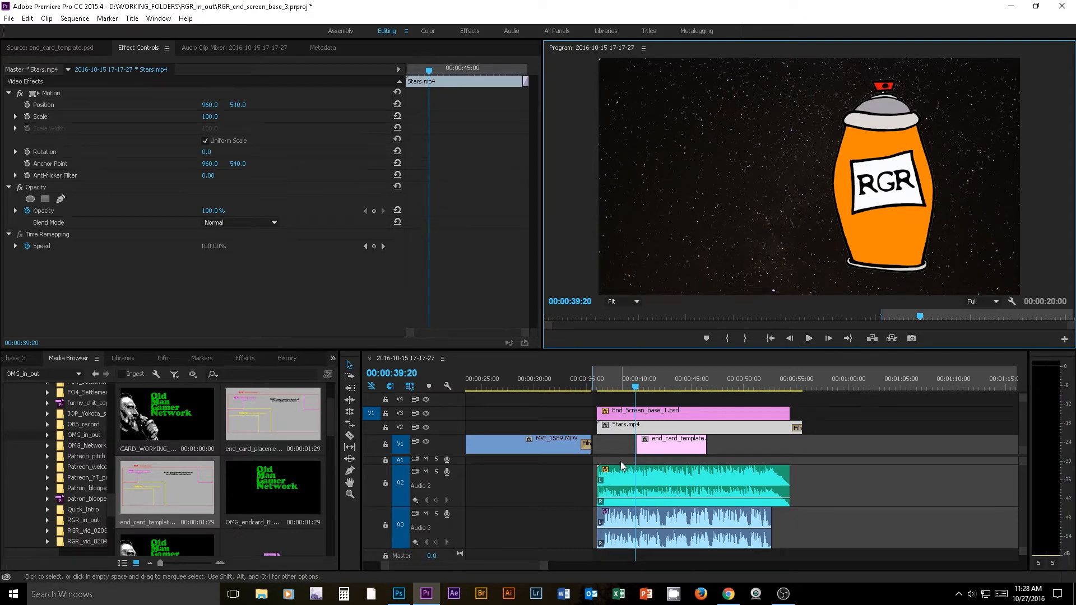
Switch to the YouTube page in Chrome and open the end screen editor for the Rattlecan Guitar Restorations video
key(alt+Tab)
key(alt+Tab)
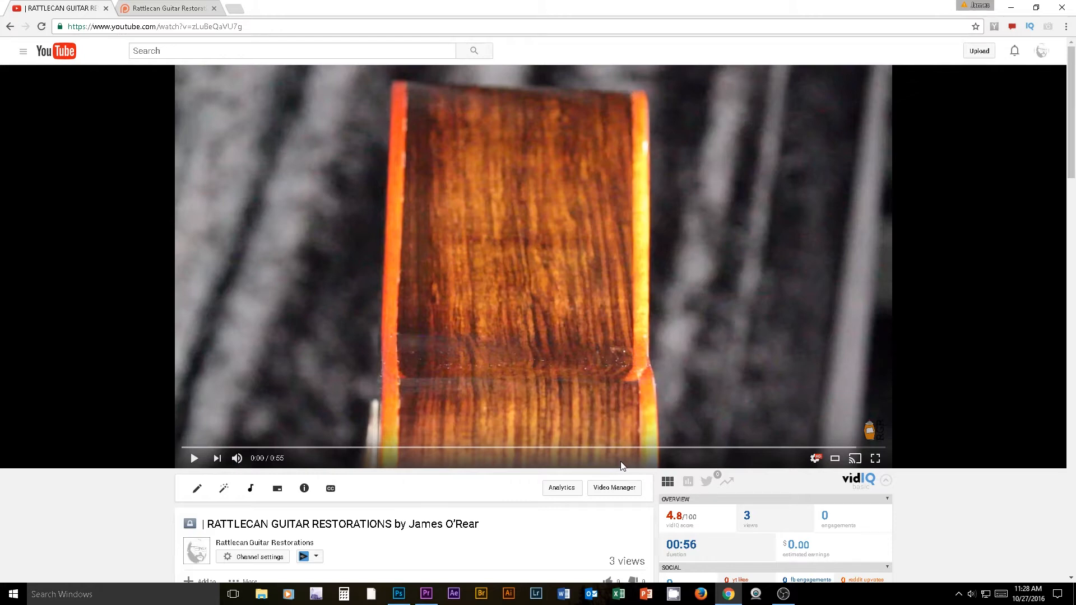
click(272, 491)
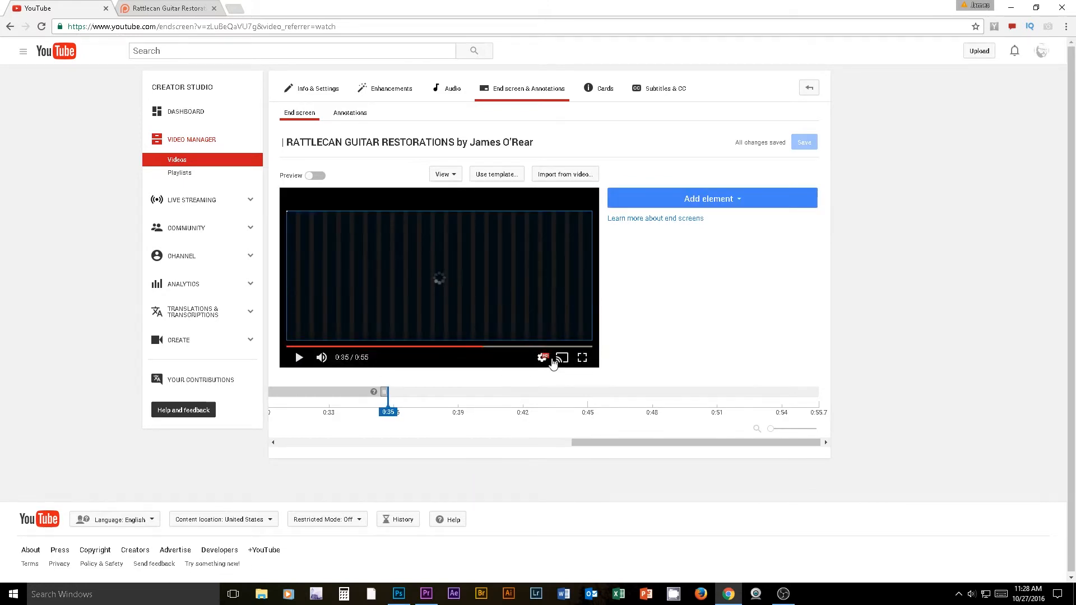
Preview the start of the end screen and park the playhead at 0:36, where the RGR can is visible
click(300, 360)
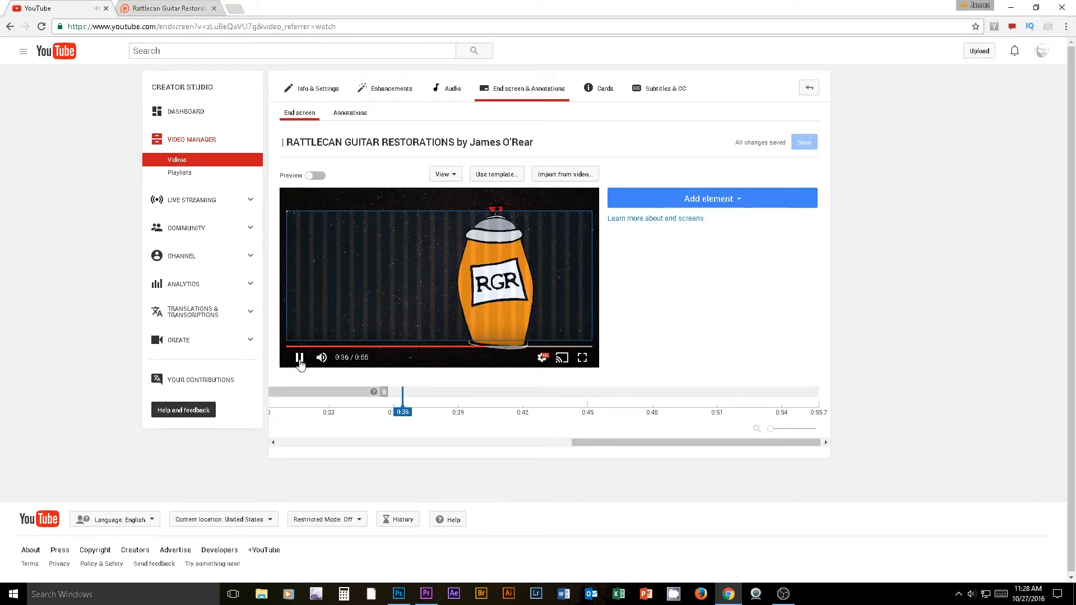
click(300, 359)
click(388, 412)
drag(389, 411, 387, 411)
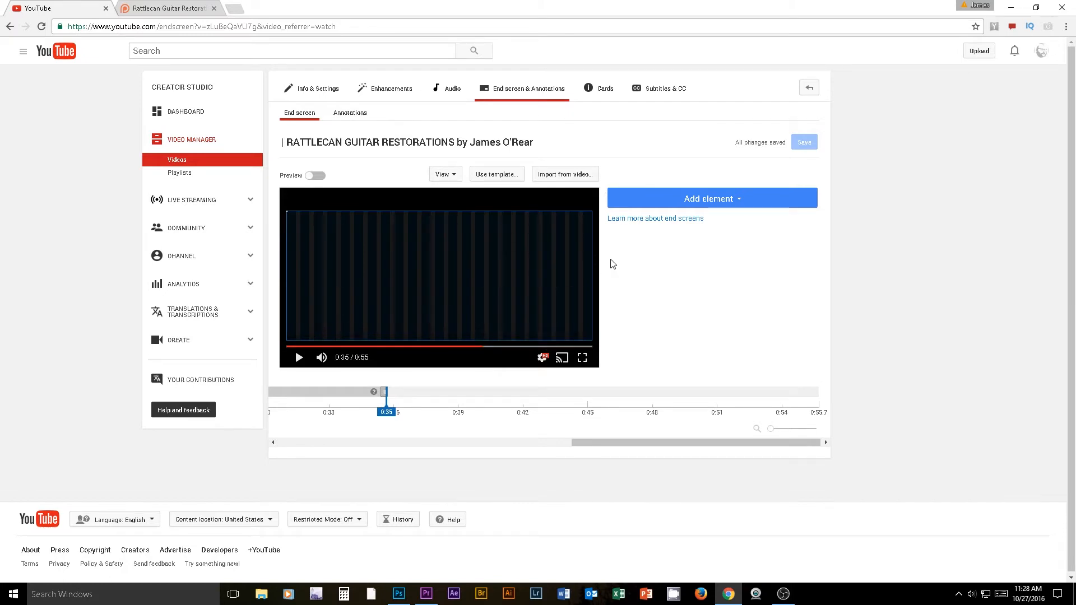
click(299, 359)
click(300, 361)
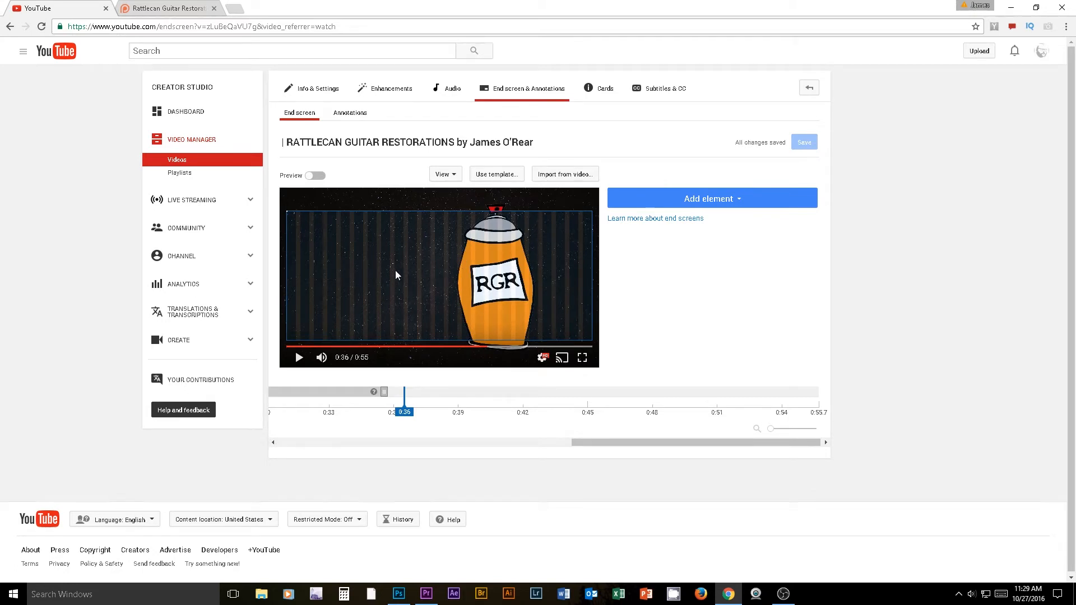
Add a video element to the end screen using the uploaded video "How to Make a Crappy DIY Video"
click(739, 203)
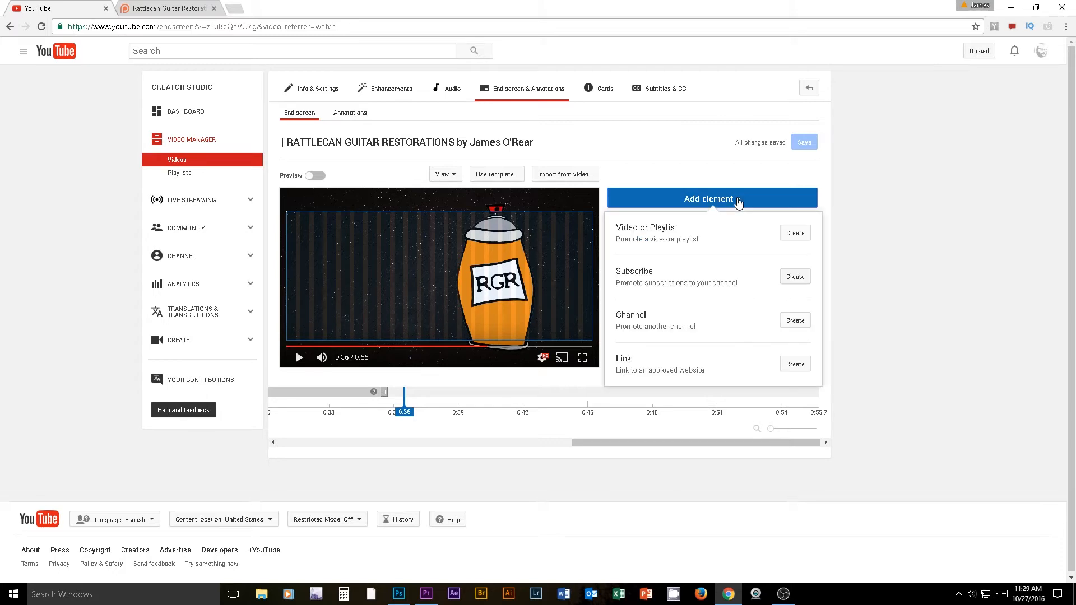
click(809, 235)
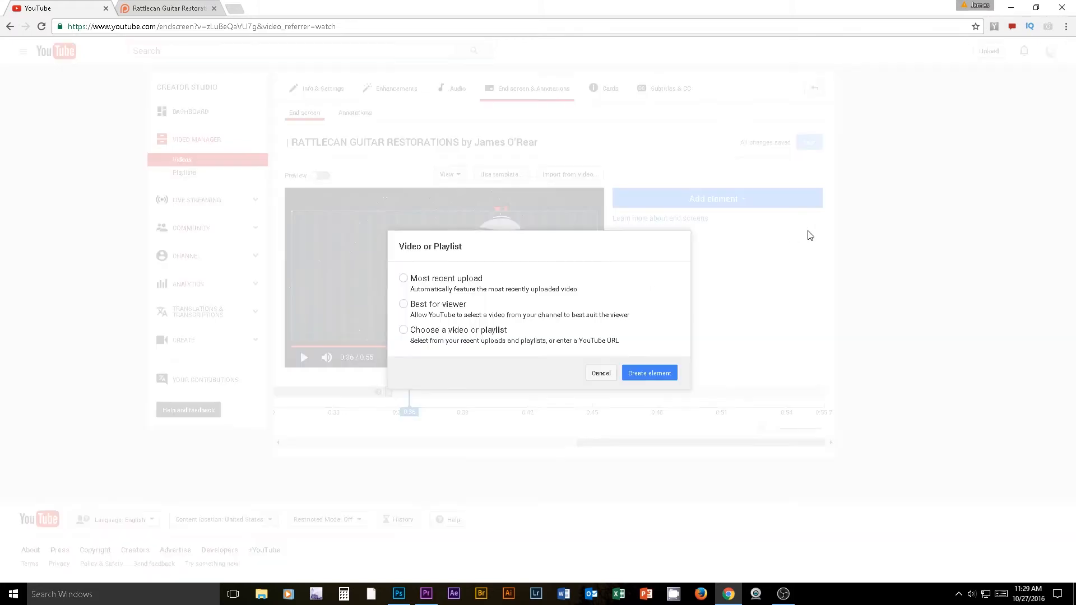
click(404, 331)
scroll(622, 352, down, 1)
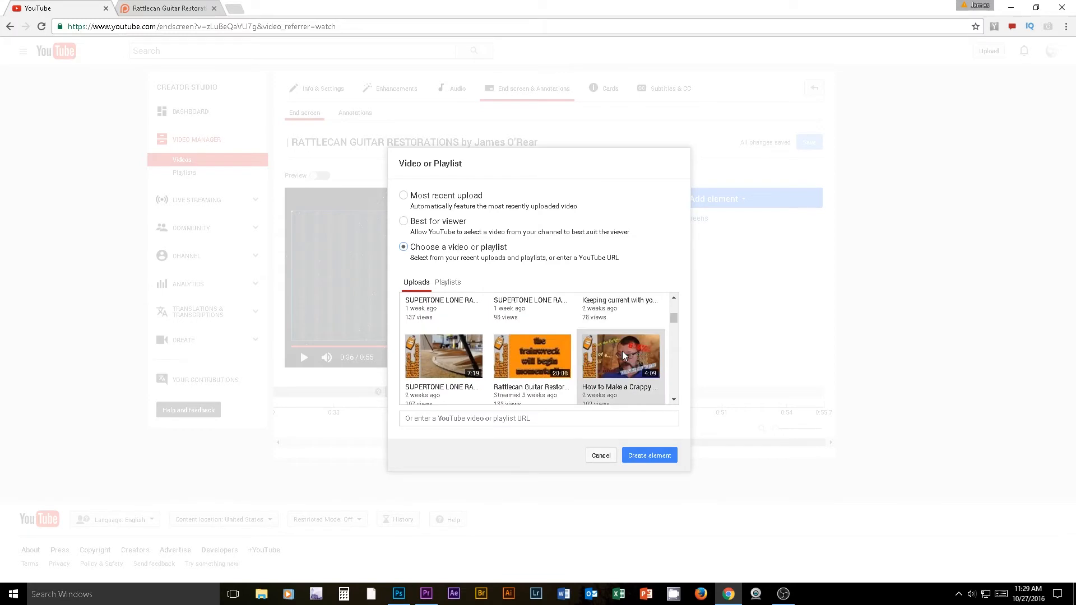
click(627, 356)
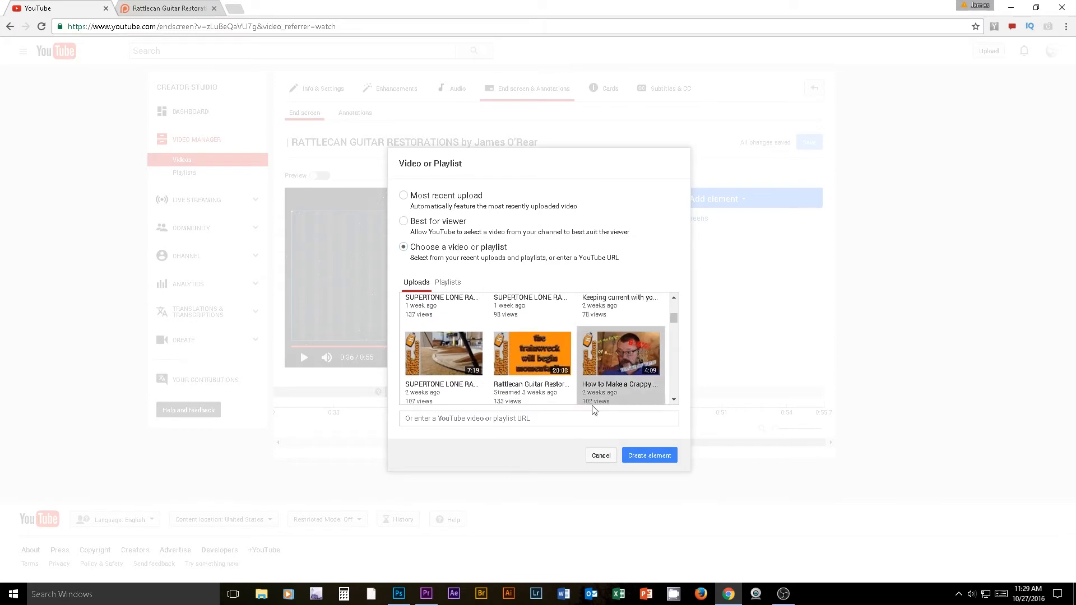
click(649, 456)
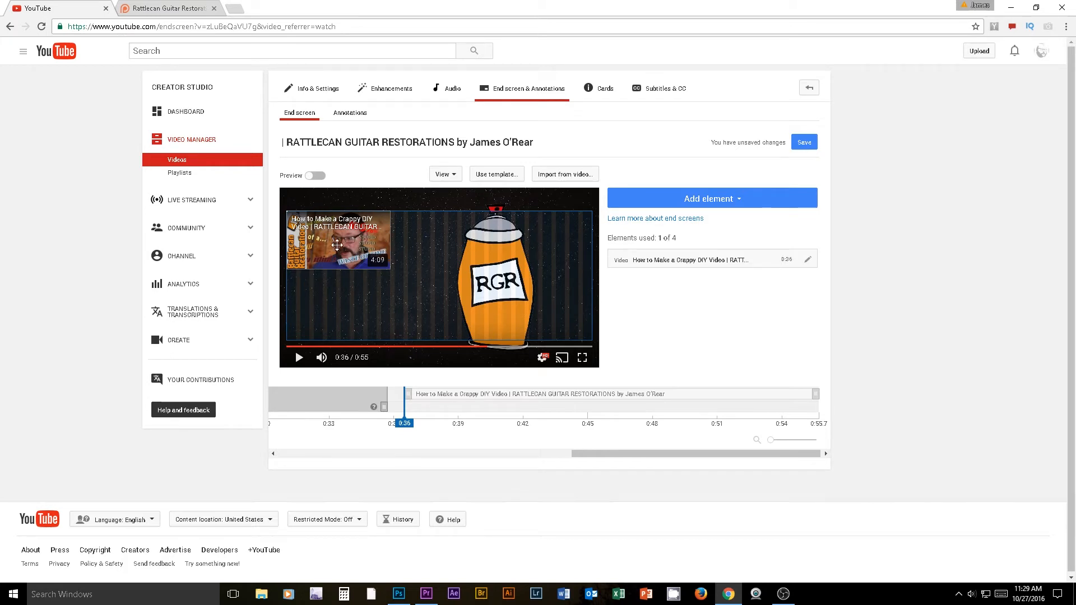
Move the video element to the lower area beside the RGR can, try a larger size, and return it to its small size
drag(341, 242, 369, 310)
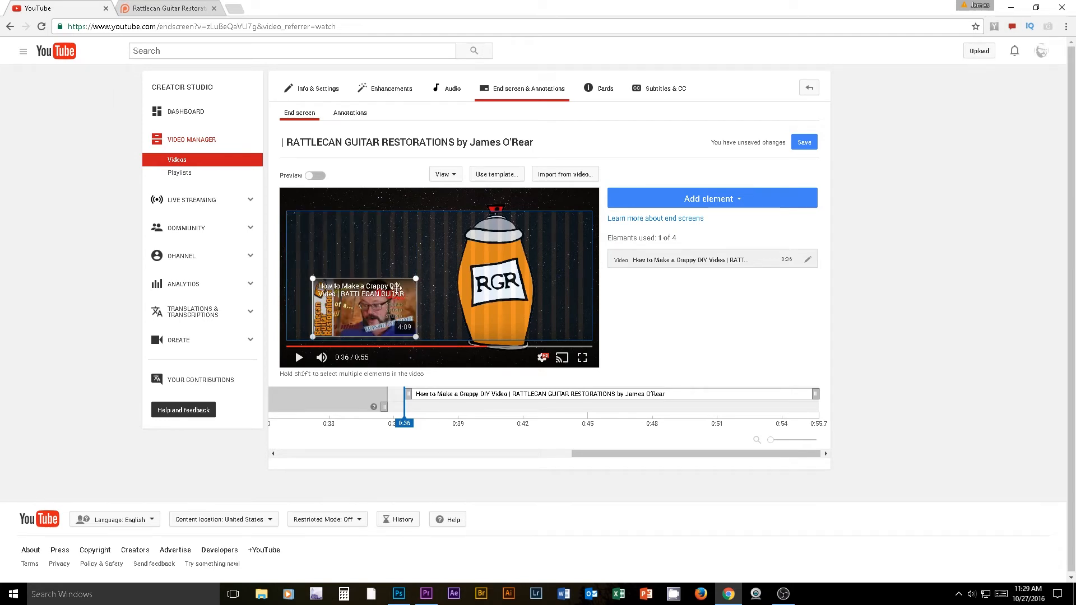
drag(416, 278, 463, 242)
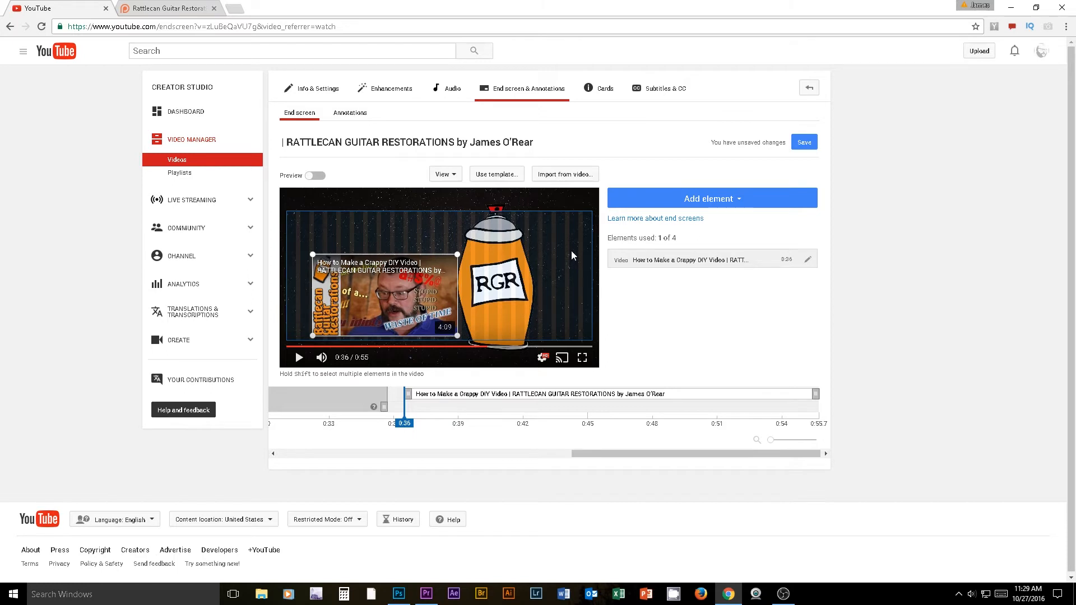
key(ctrl+z)
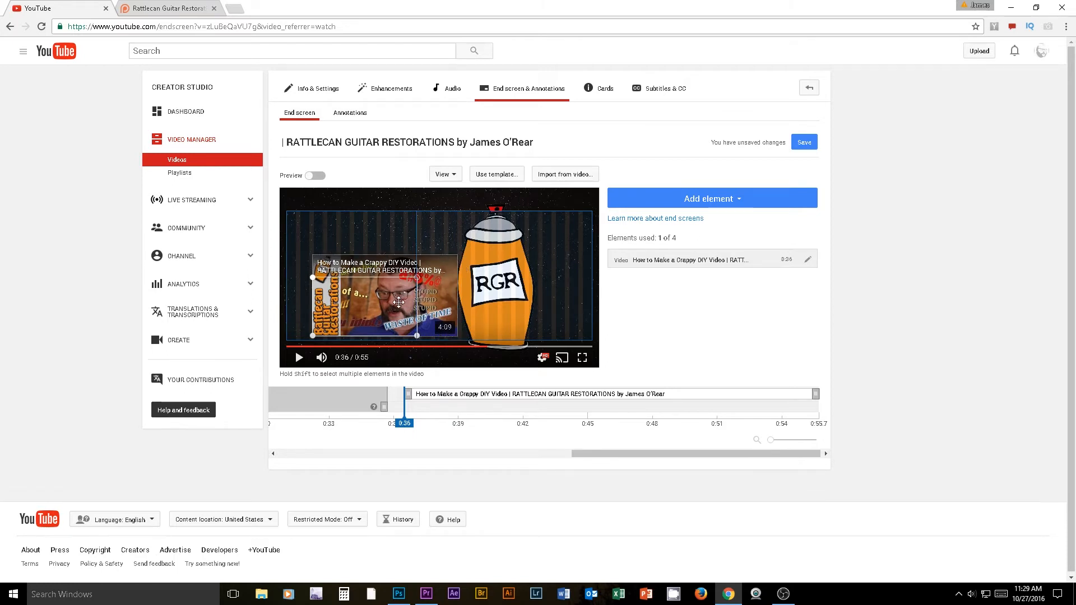
Add a Subscribe element for the Rattlecan Guitar Restorations channel to the end screen
click(766, 202)
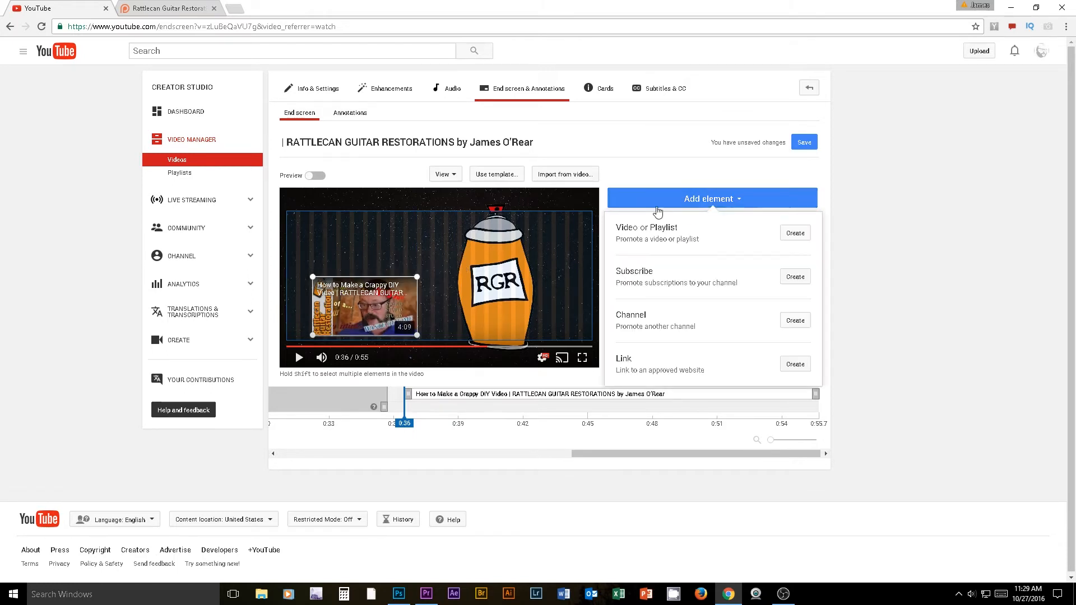
click(795, 277)
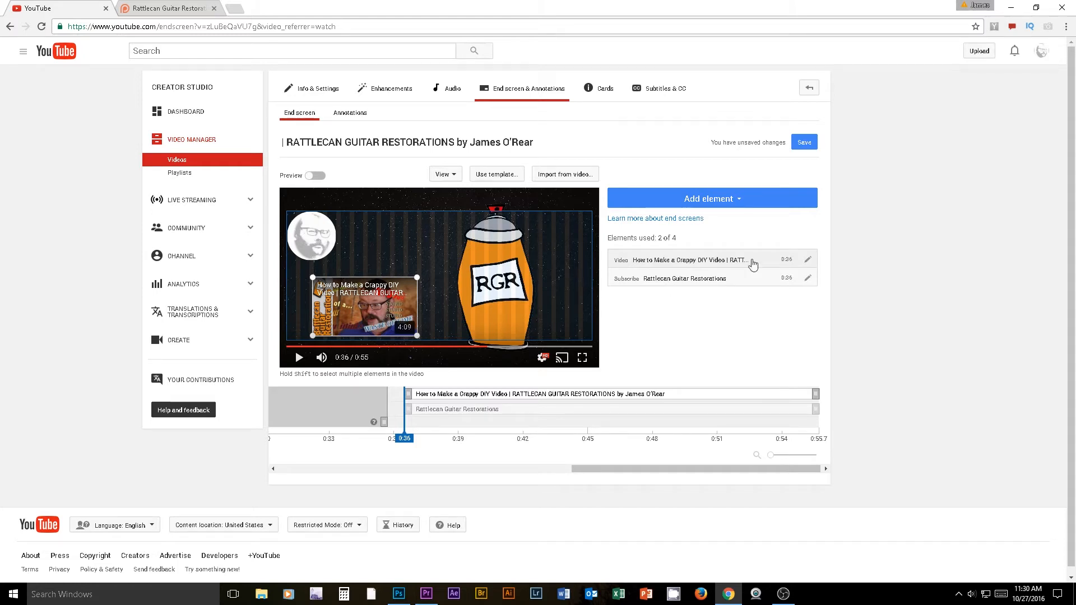
click(746, 206)
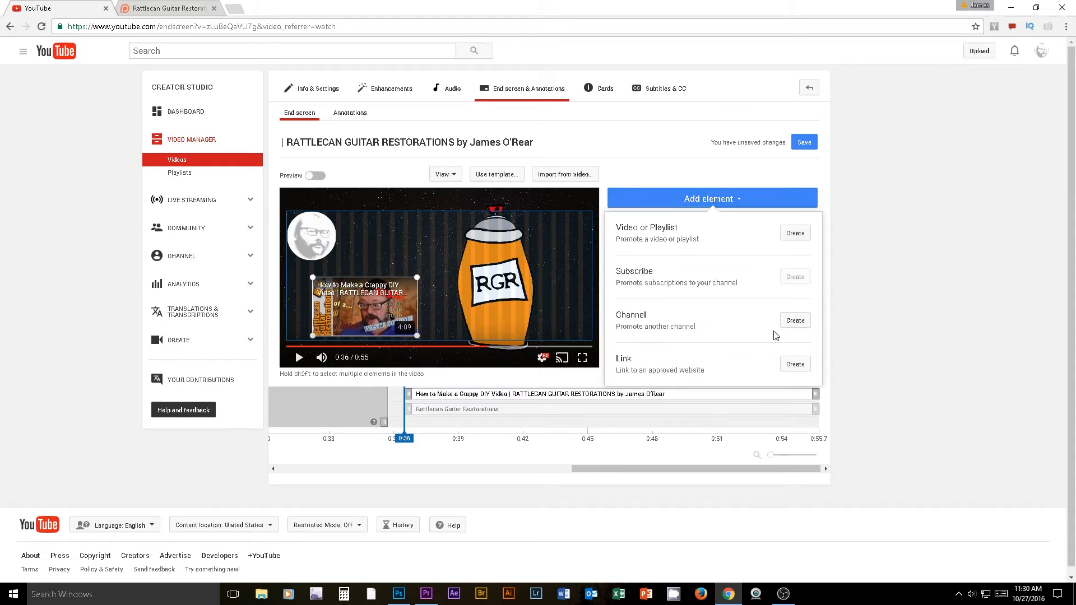
click(793, 366)
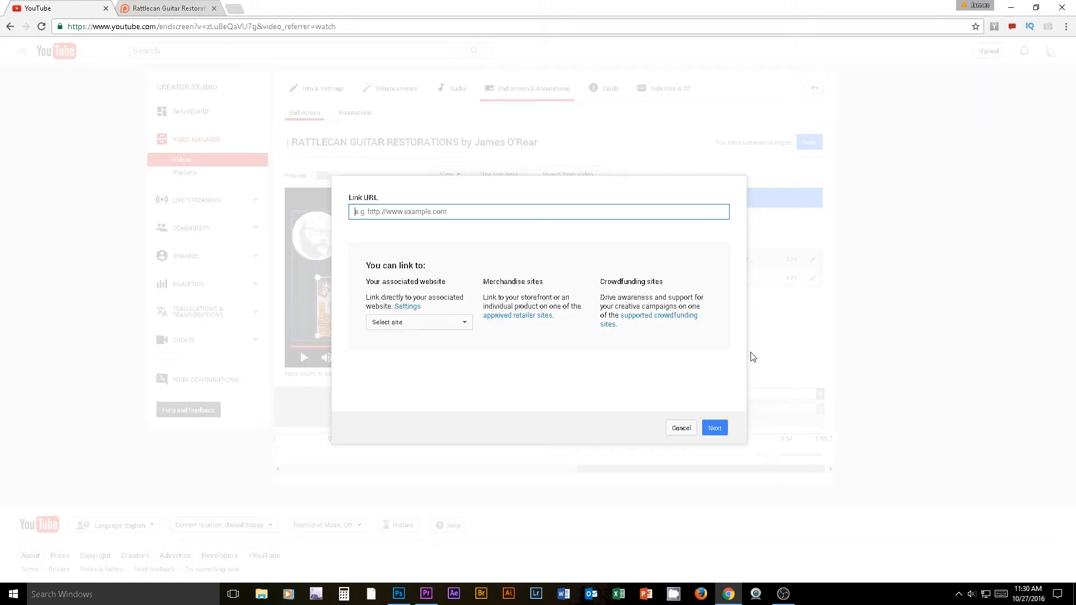
click(496, 212)
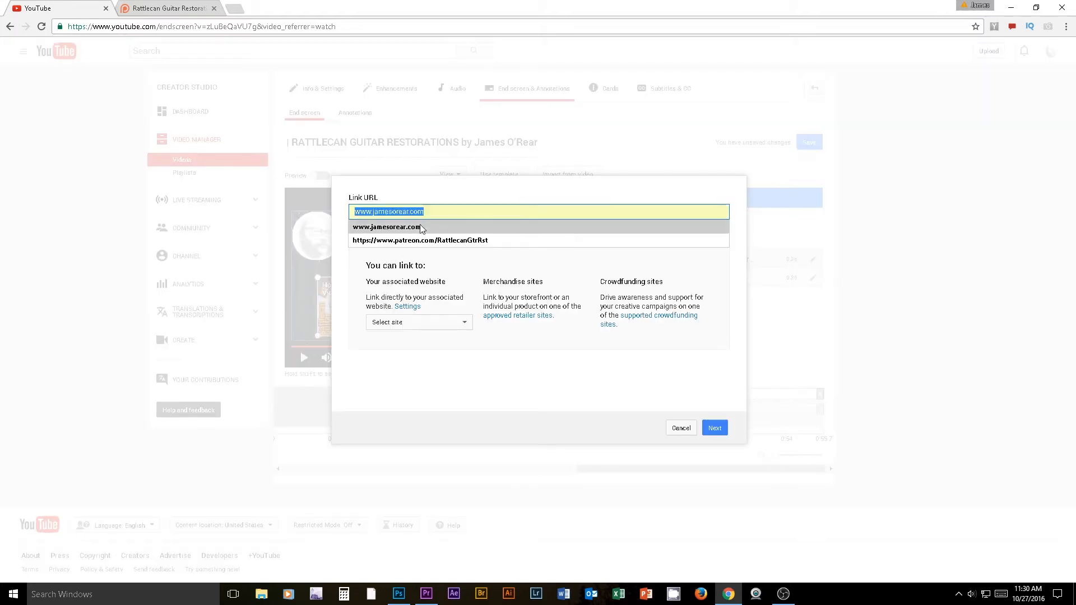
click(410, 238)
click(715, 428)
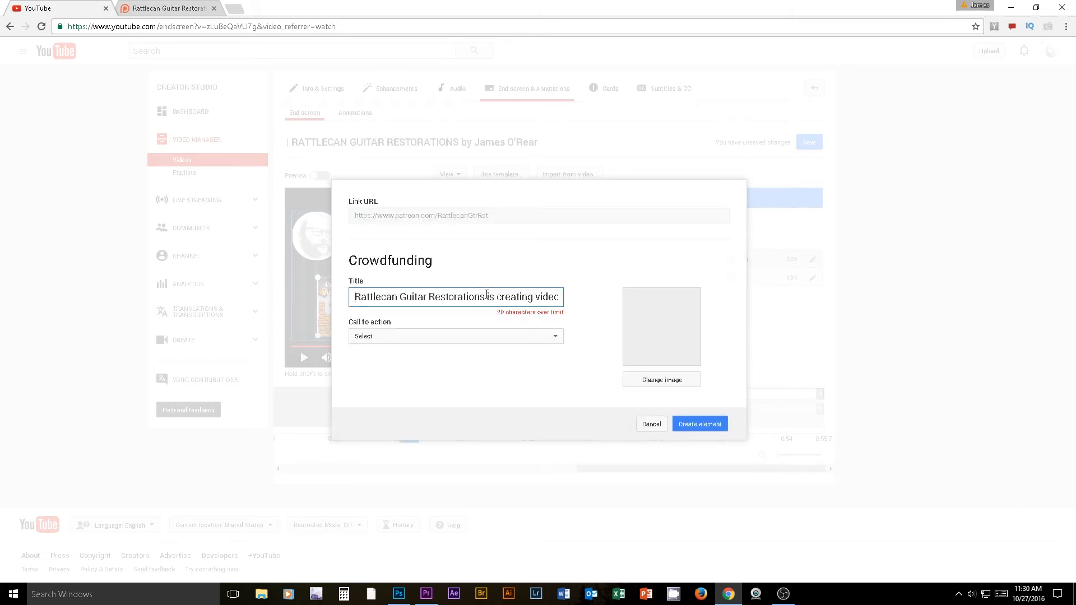
Shorten the link element's title to "Rattlecan Guitar Restorations on Patreon!"
click(489, 296)
key(ctrl+Delete)
key(ctrl+Delete)
key(ctrl+Delete)
key(ctrl+Delete)
key(Delete)
key(Delete)
key(Delete)
key(Delete)
key(Delete)
key(Delete)
key(Delete)
key(Delete)
key(Delete)
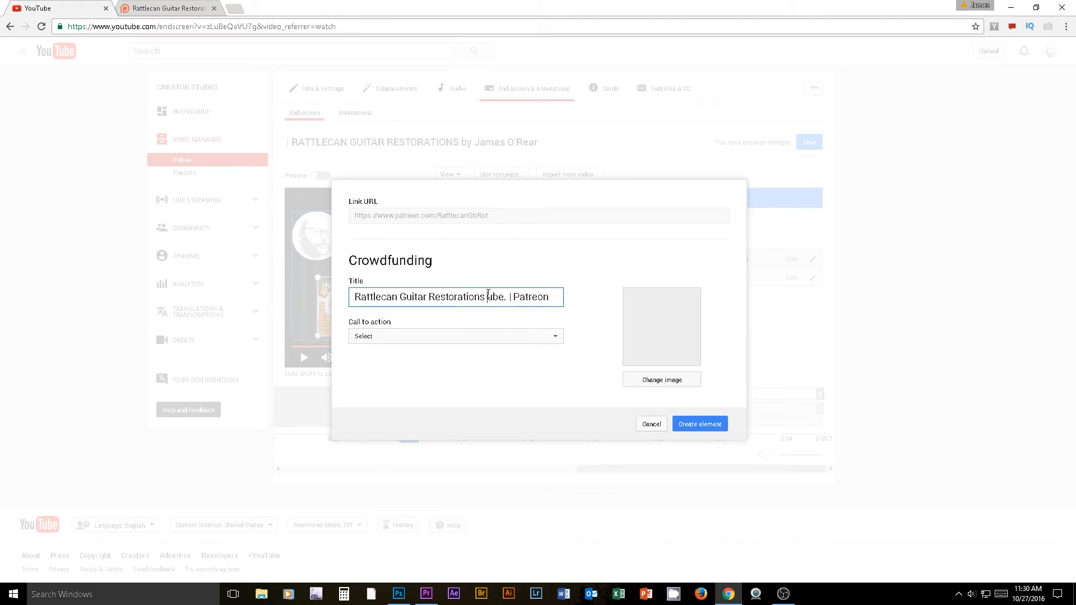
key(Delete)
text(on!)
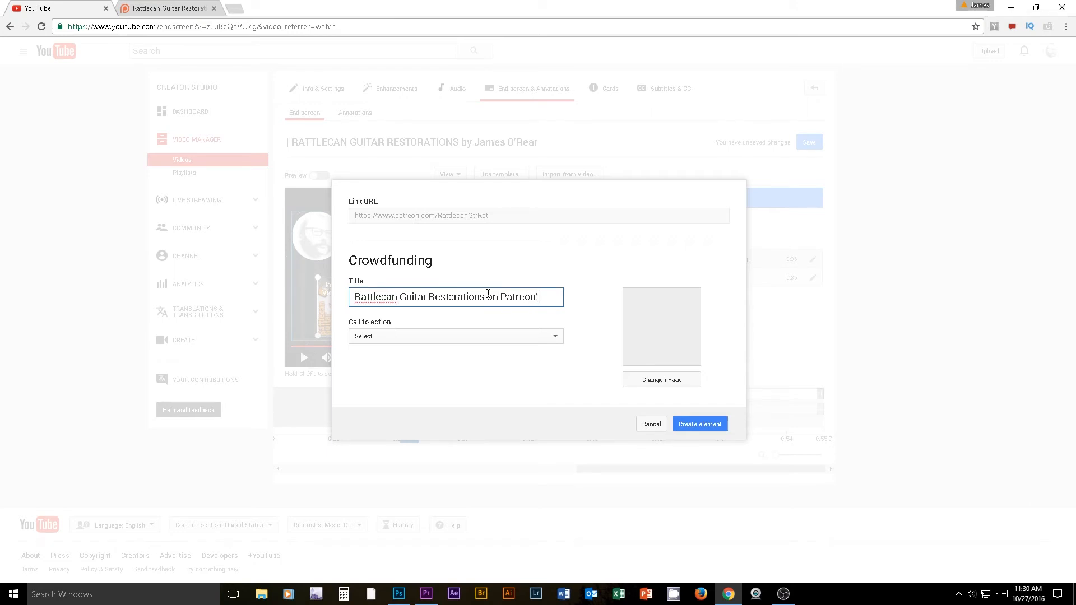
Set the link's call to action to Learn more, use patreon_logo.png as its image, and create the element
click(552, 339)
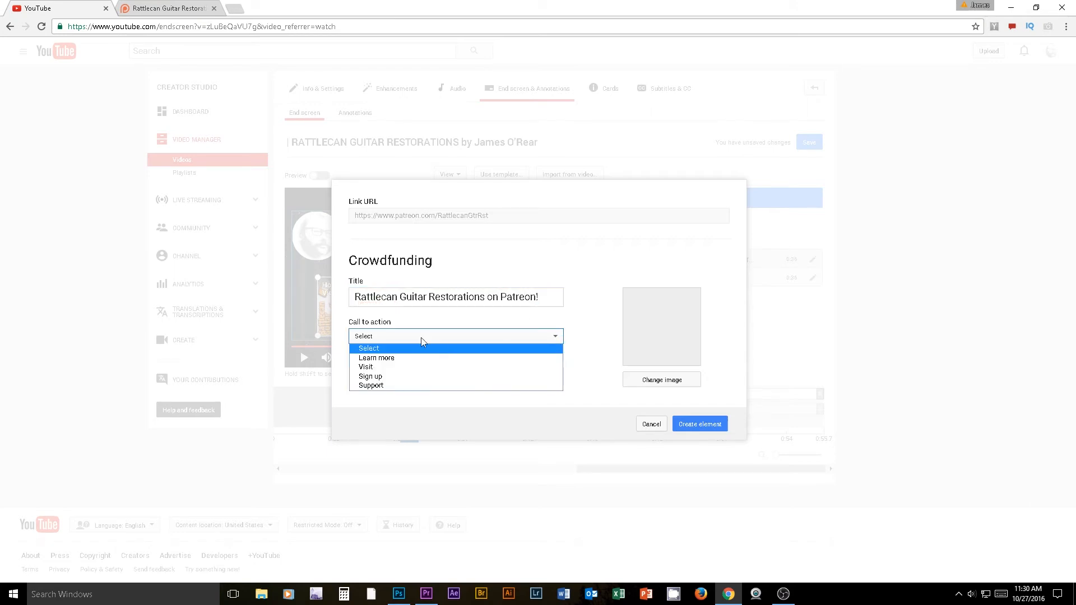
click(386, 360)
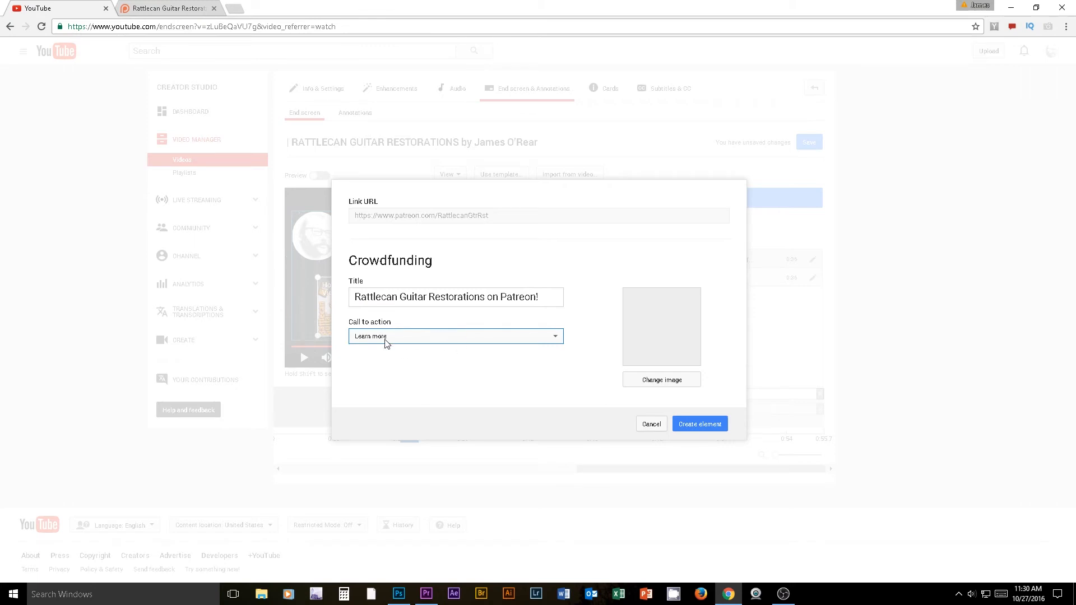
click(661, 381)
click(179, 87)
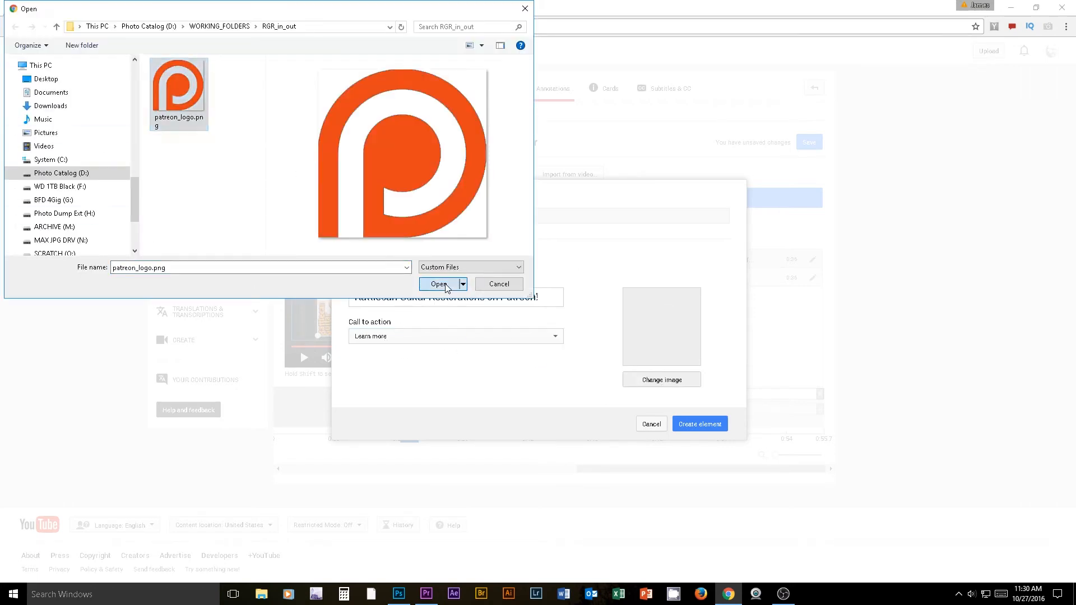
click(440, 284)
click(705, 425)
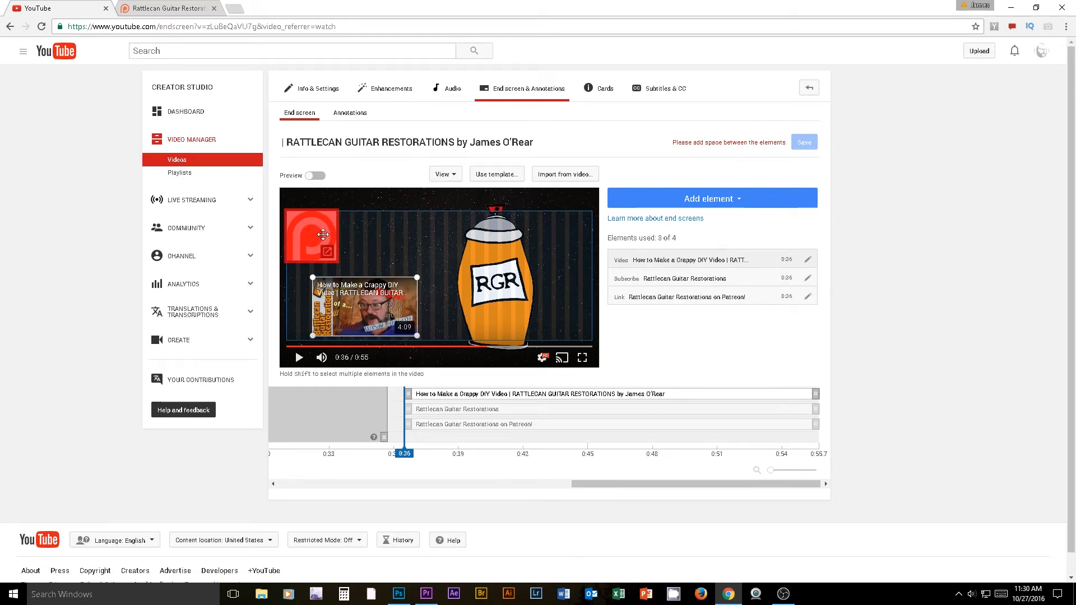
Move the Patreon link off the Subscribe element to the space beside the can, and nudge the video element slightly
drag(327, 236, 358, 234)
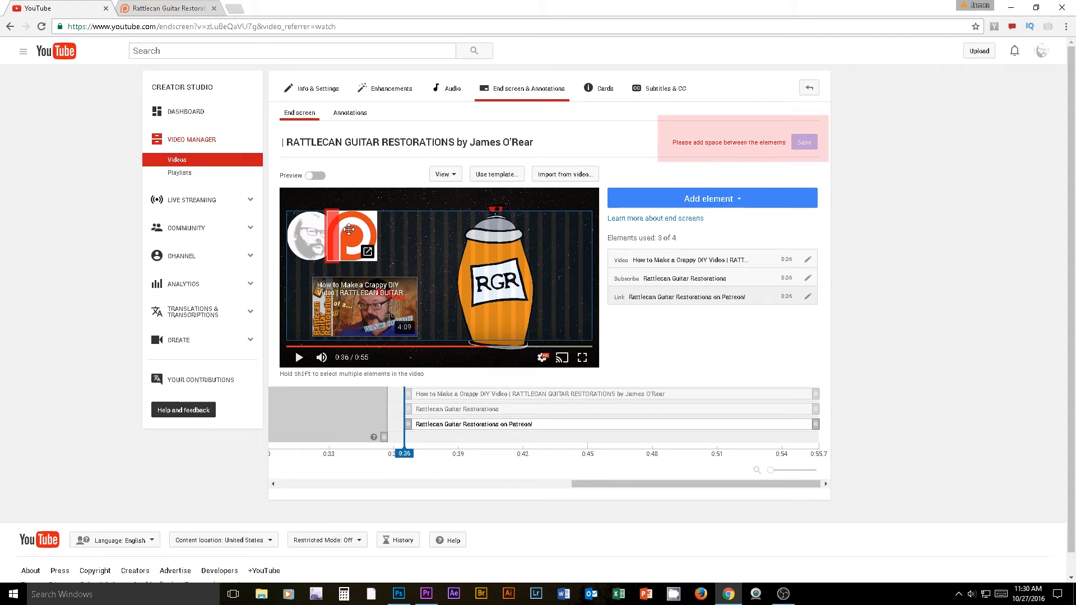
drag(363, 236, 424, 237)
click(375, 302)
drag(375, 302, 372, 302)
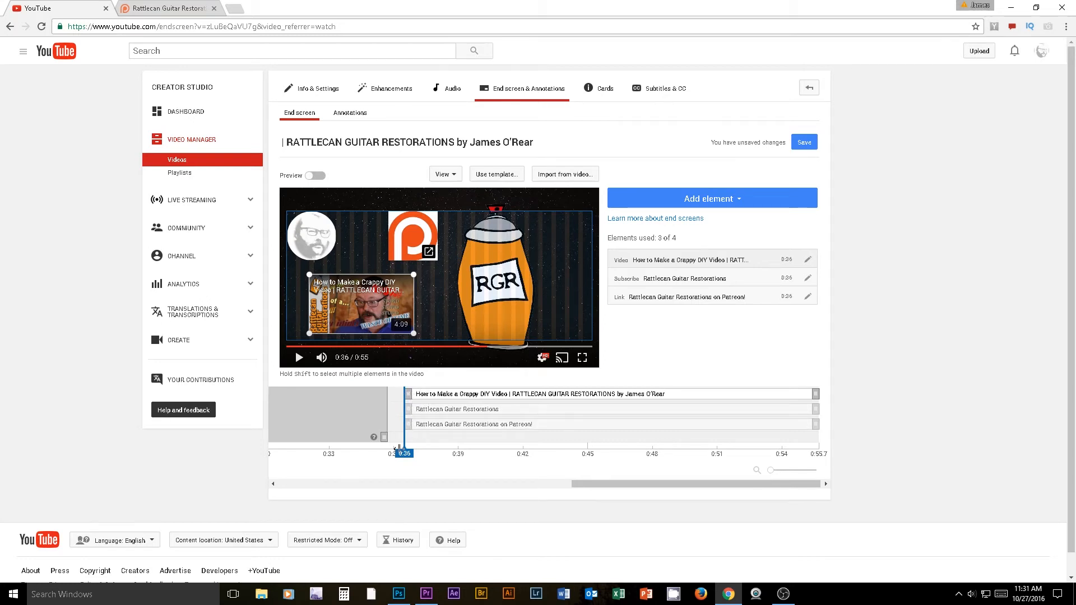
Play the end screen to 0:40 and set the video element to start there
click(299, 358)
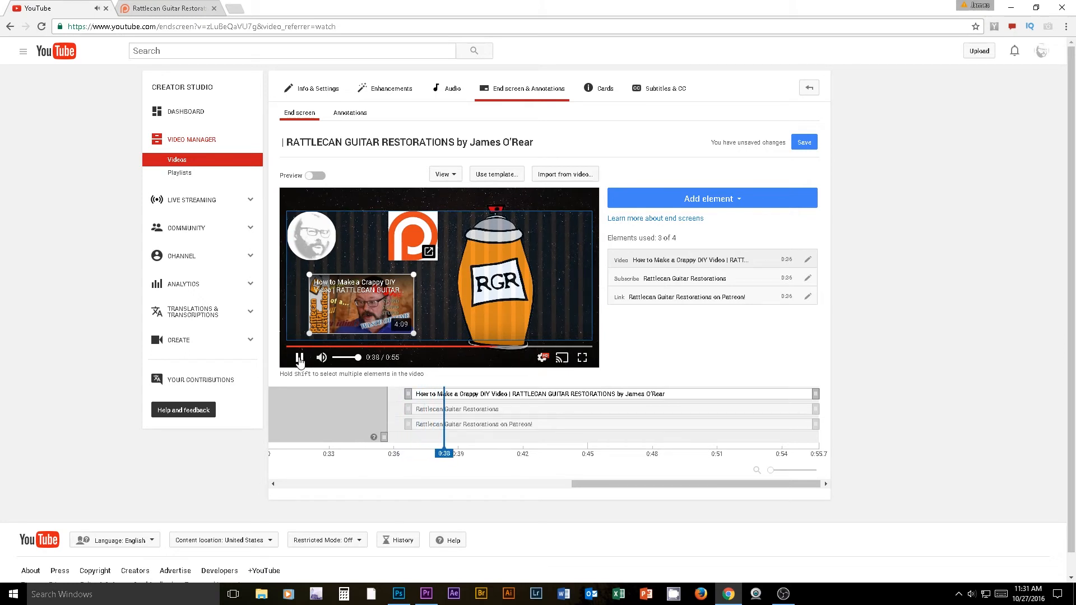
click(299, 359)
drag(408, 394, 485, 392)
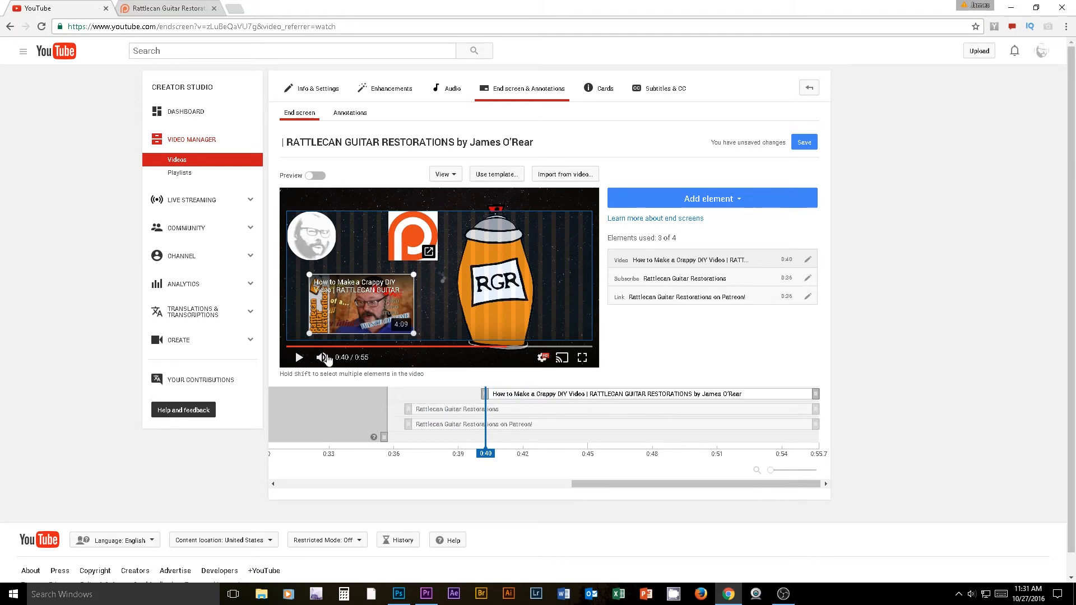
Play further and stagger the other elements, starting Subscribe at 0:43 and the Patreon link at 0:46
click(299, 359)
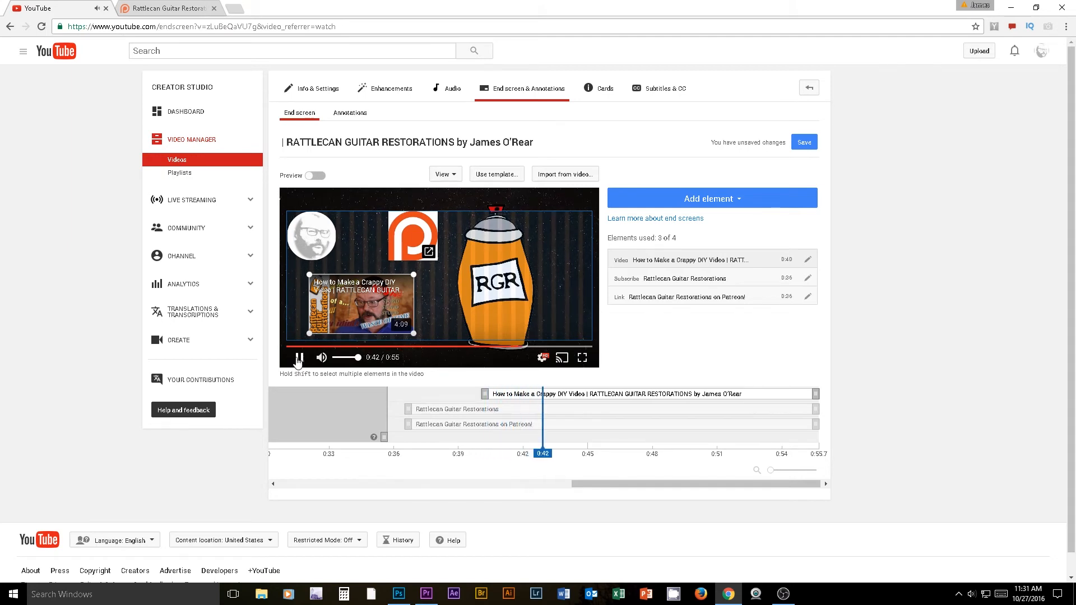
click(298, 359)
drag(408, 410, 553, 409)
click(299, 359)
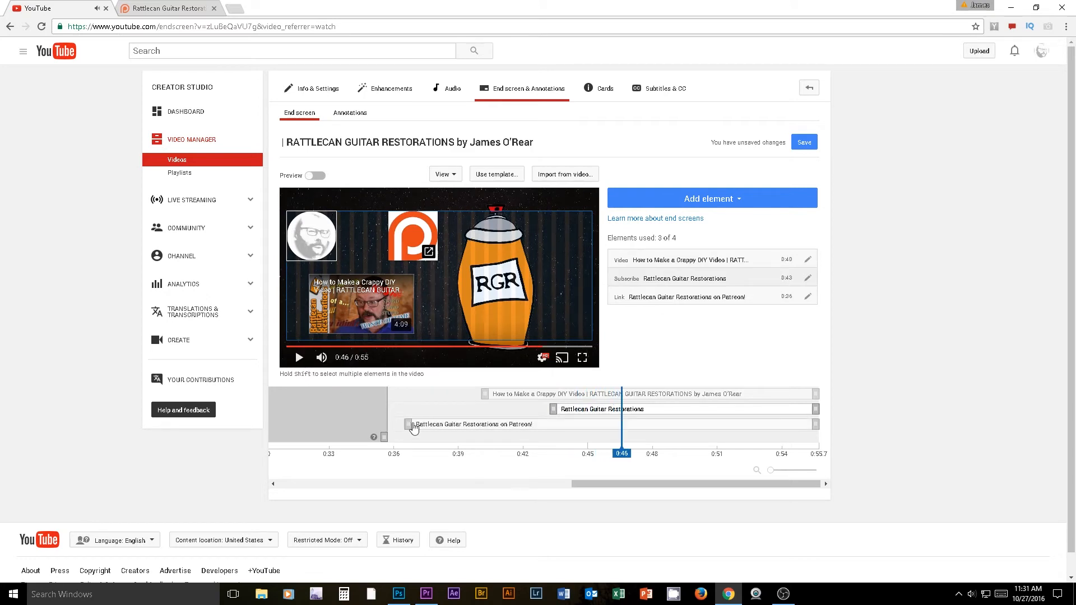
drag(408, 423, 623, 441)
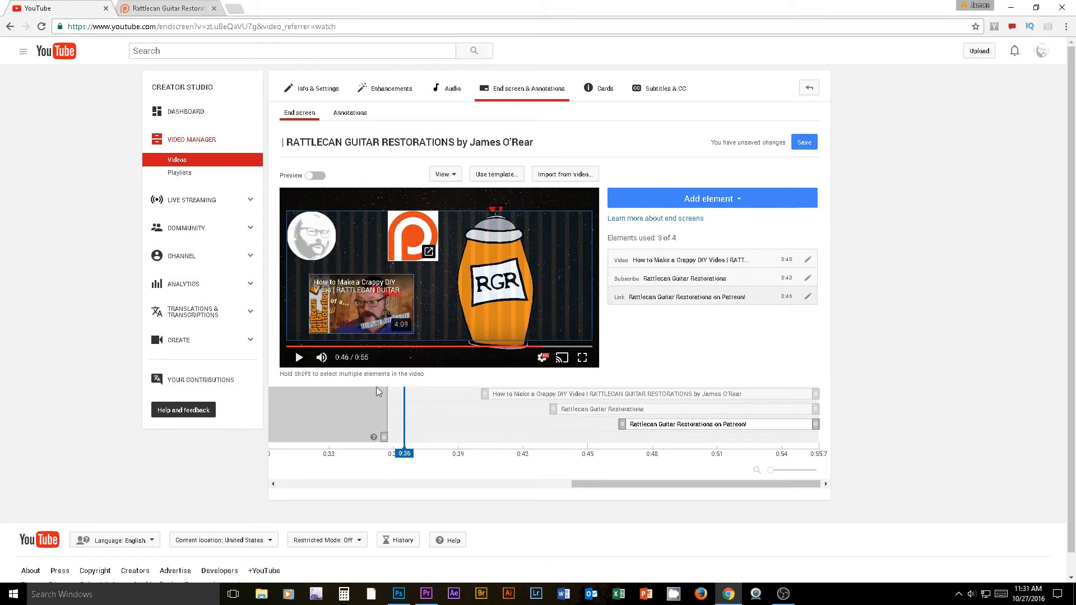
Trim the ends of all three elements to about 0:54, where the can disappears, and play the ending to check
click(300, 360)
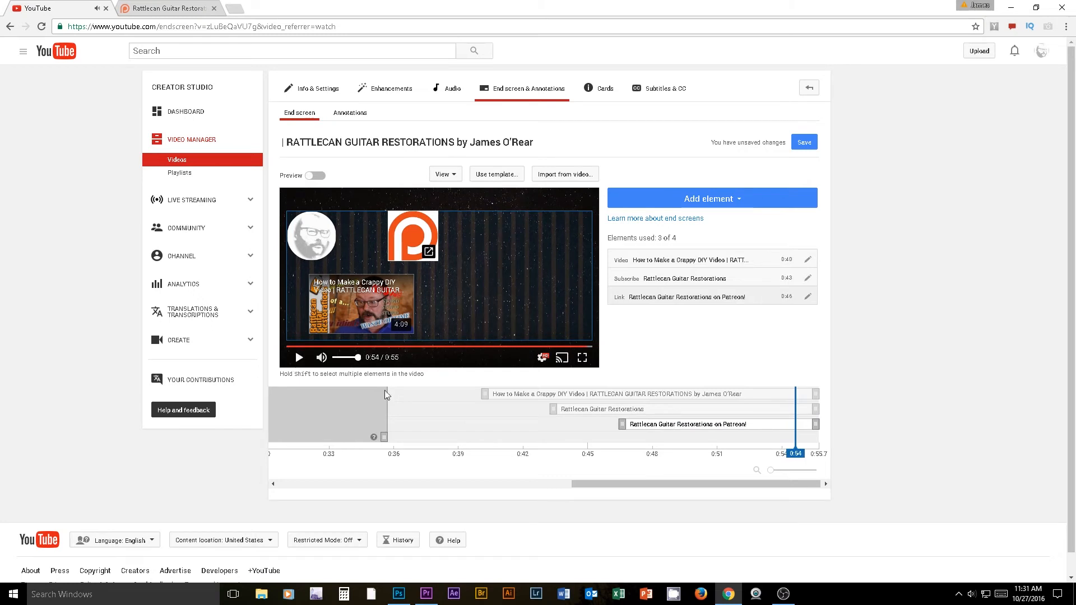
drag(816, 393, 791, 425)
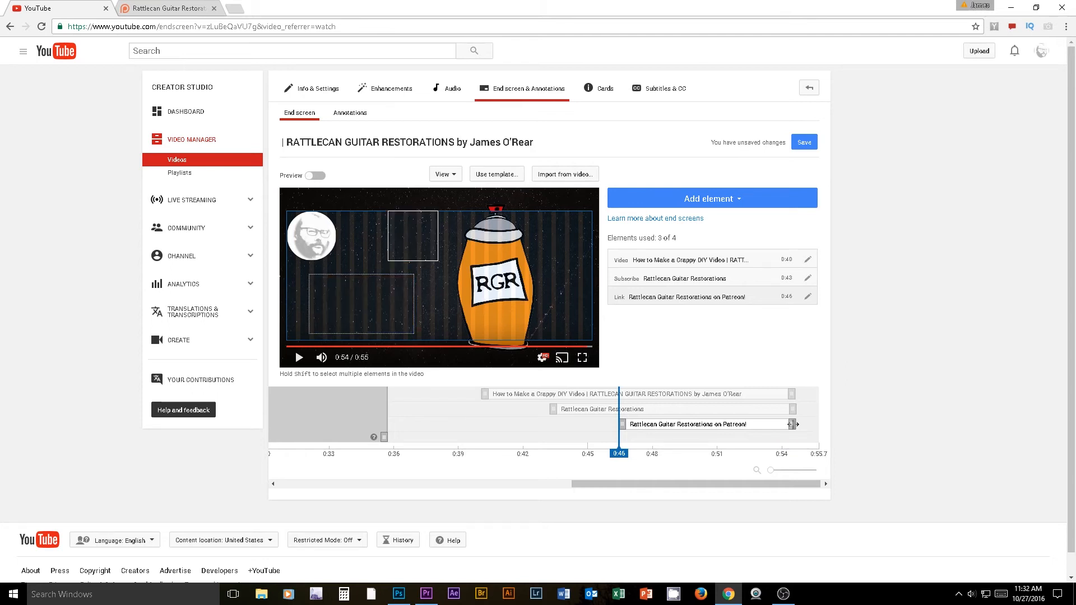
click(770, 449)
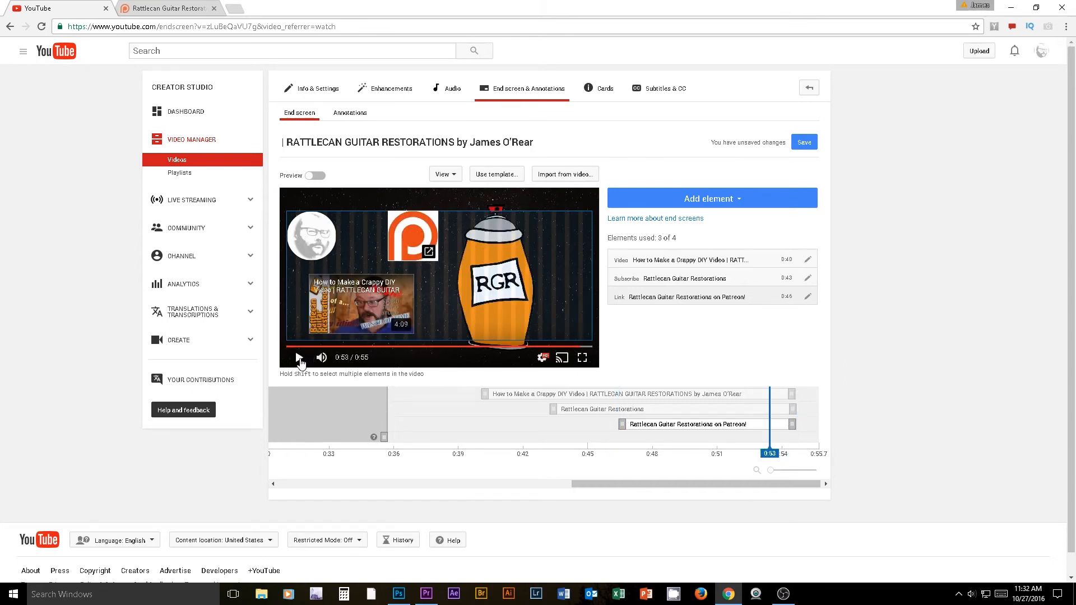
click(300, 358)
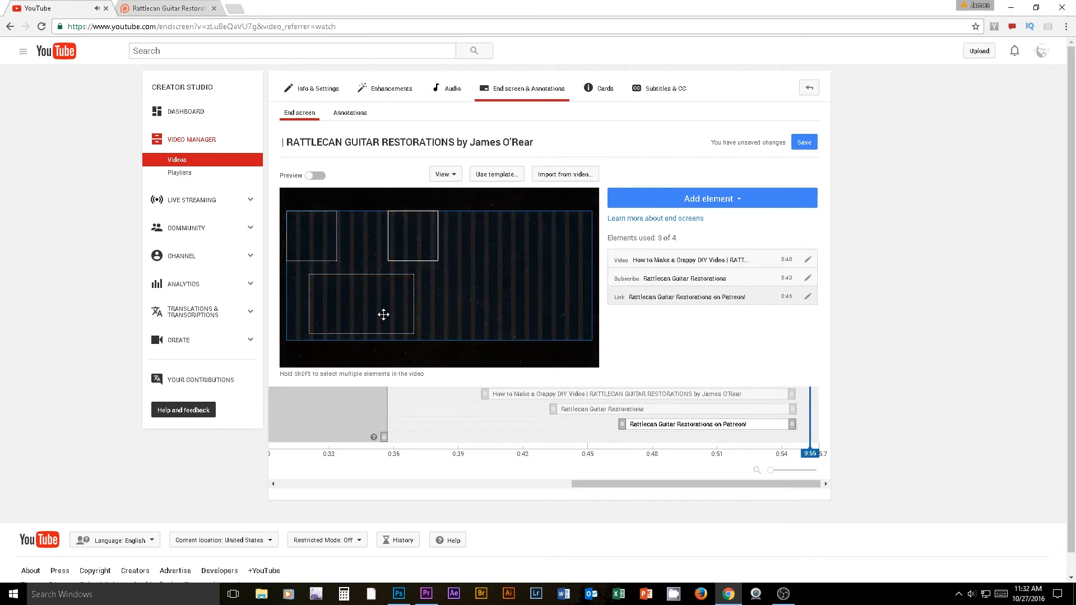
click(299, 359)
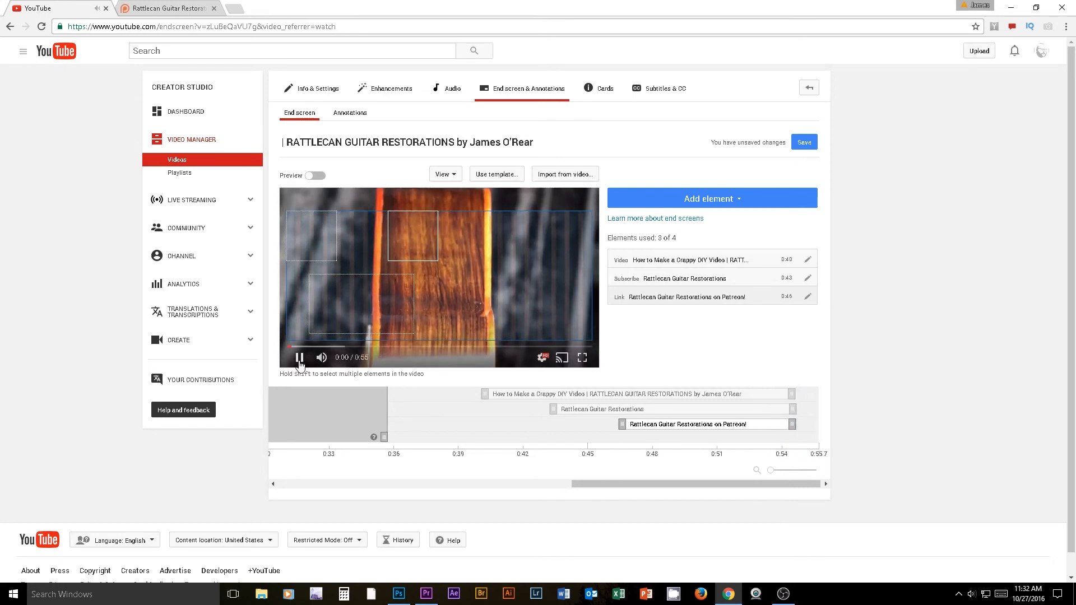
click(299, 359)
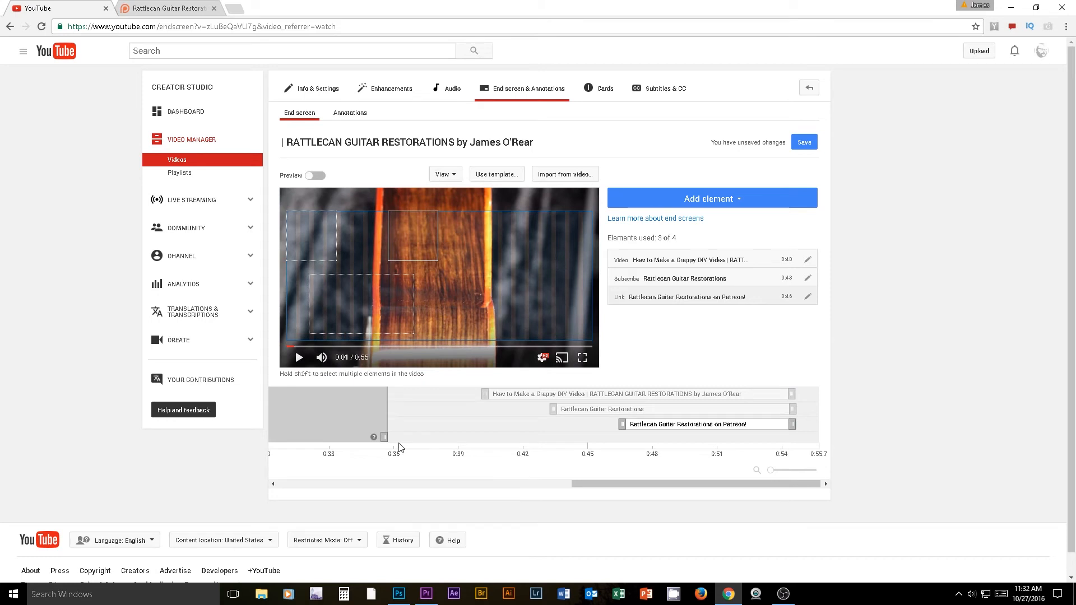
At 0:47, move the Patreon link to the lower right of the can and the Subscribe element to its upper right
drag(399, 449, 644, 441)
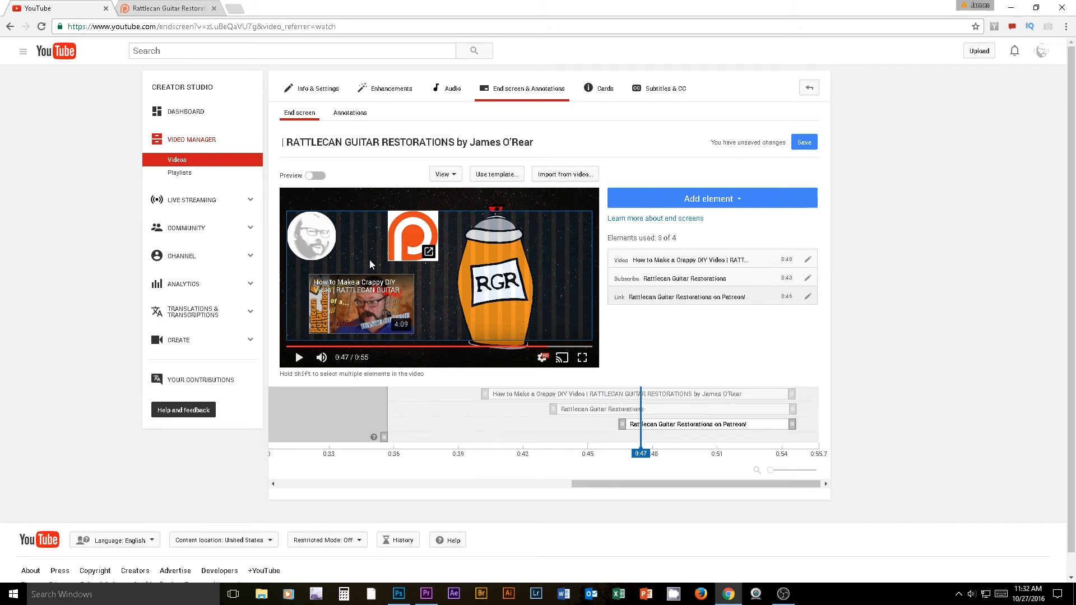
drag(407, 236, 563, 321)
drag(300, 241, 568, 237)
Enlarge the video element to nearly fill the space left of the RGR can and center it vertically there
click(405, 293)
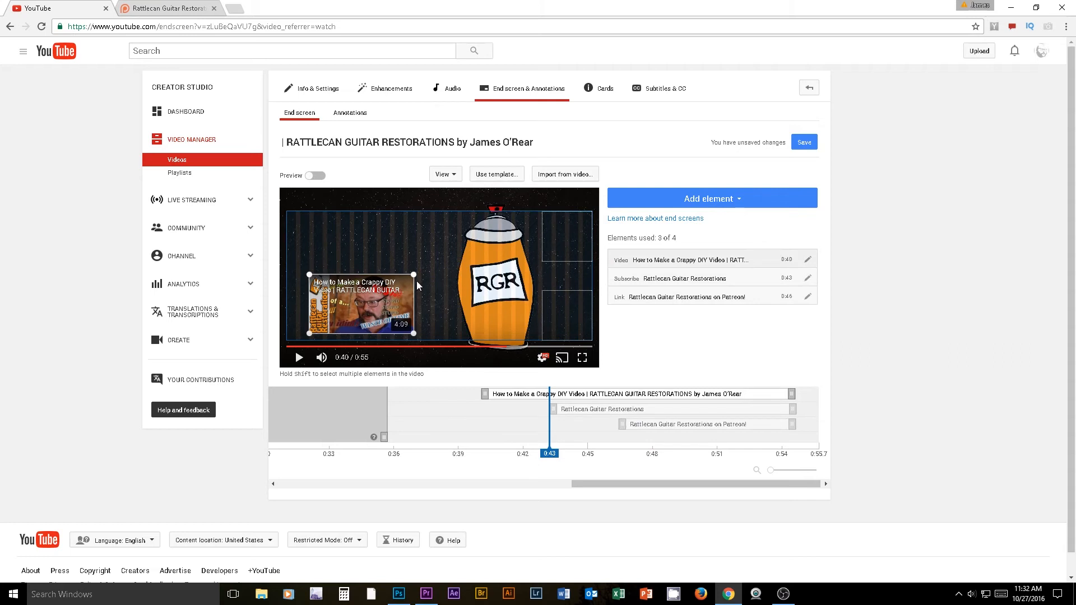
drag(413, 274, 453, 253)
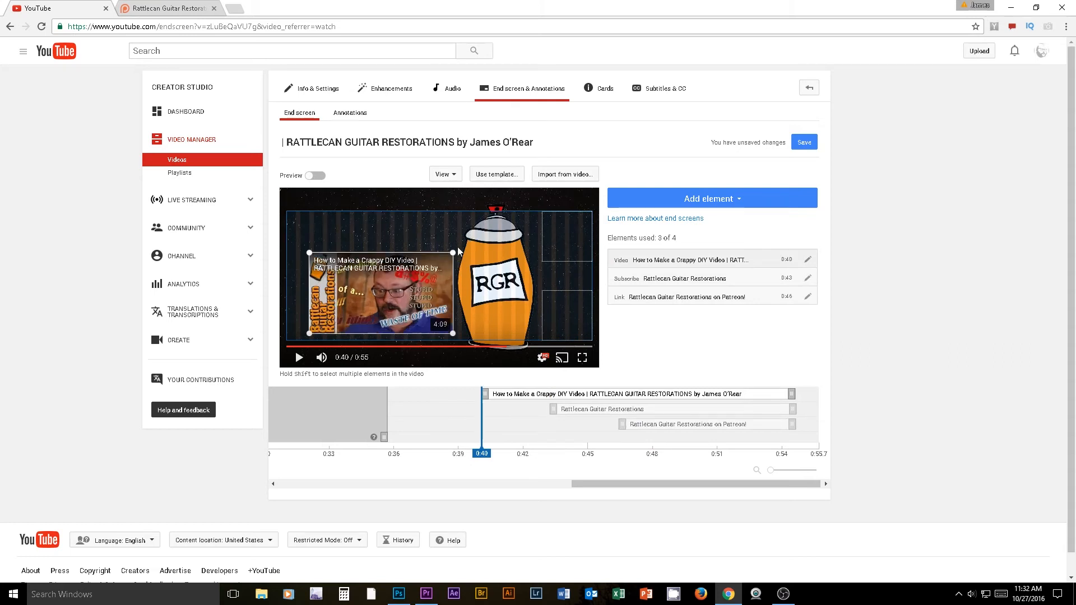
drag(378, 299, 374, 277)
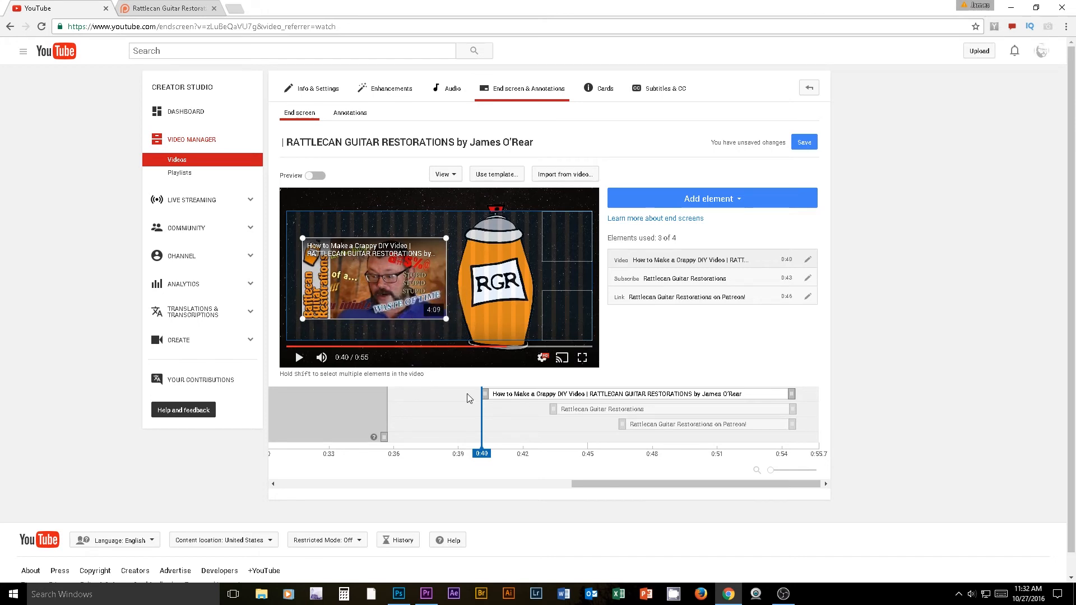
Play the end screen from 0:40 to 0:50 to check the staggered elements, and save the end screen
click(299, 358)
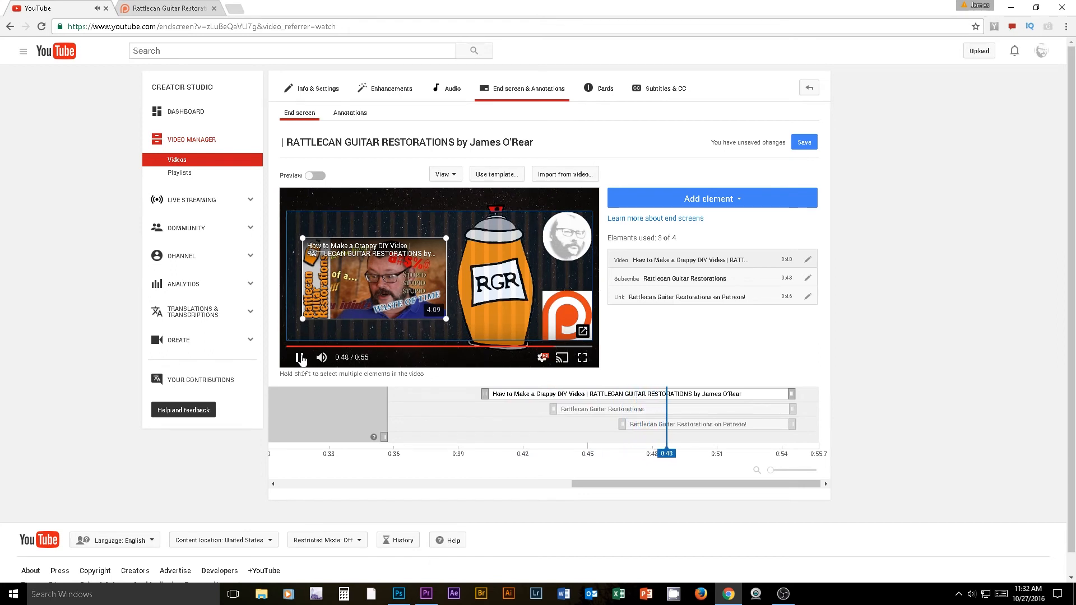
click(301, 358)
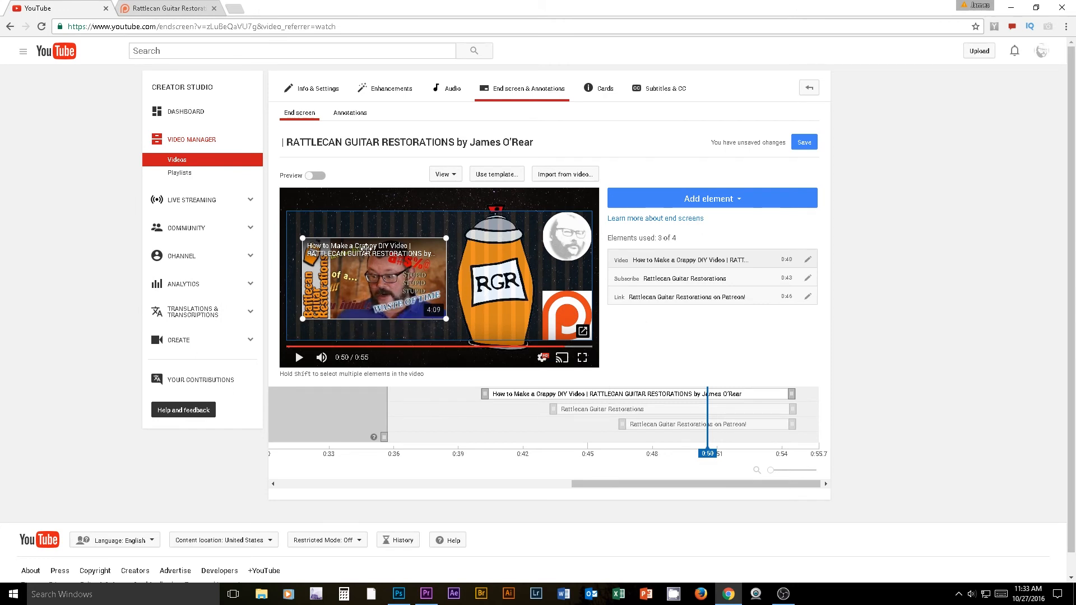
click(805, 145)
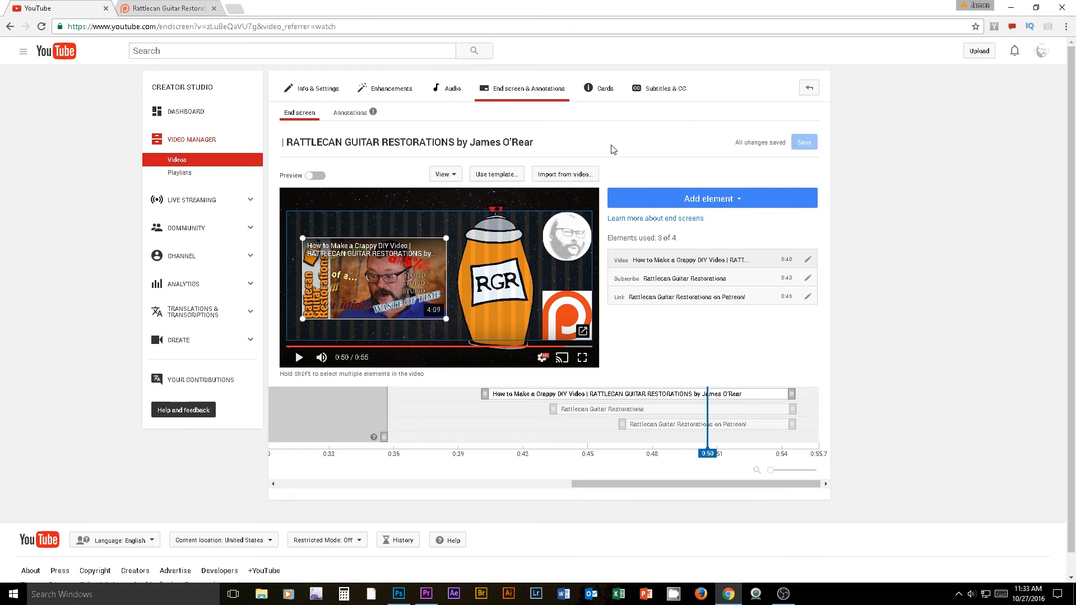
Play the video muted on its watch page from 0:34 to the end and inspect the video, Subscribe and Patreon elements
click(359, 147)
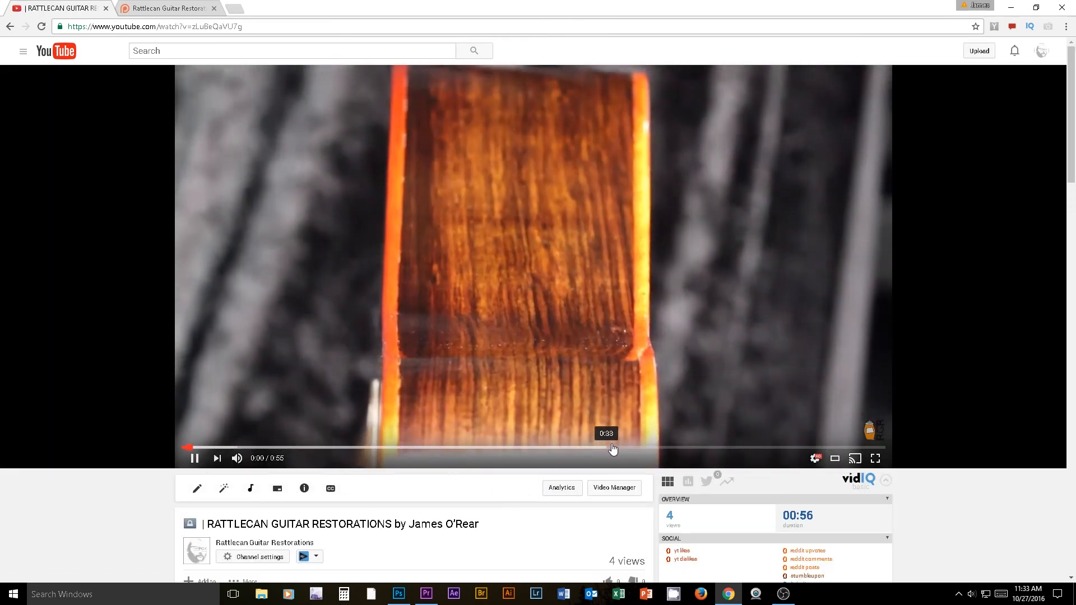
click(622, 448)
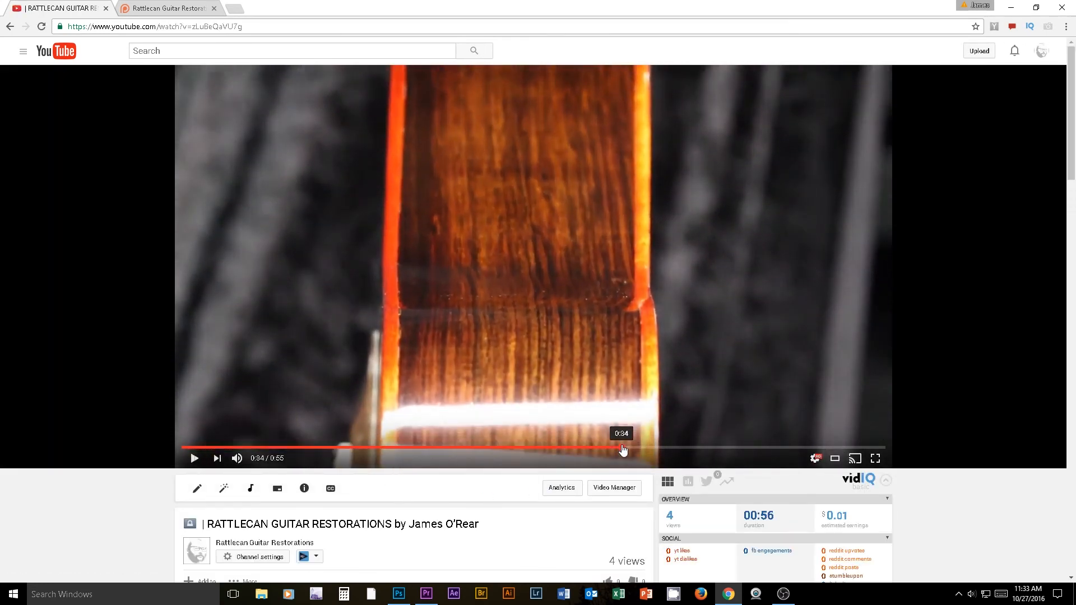
click(237, 459)
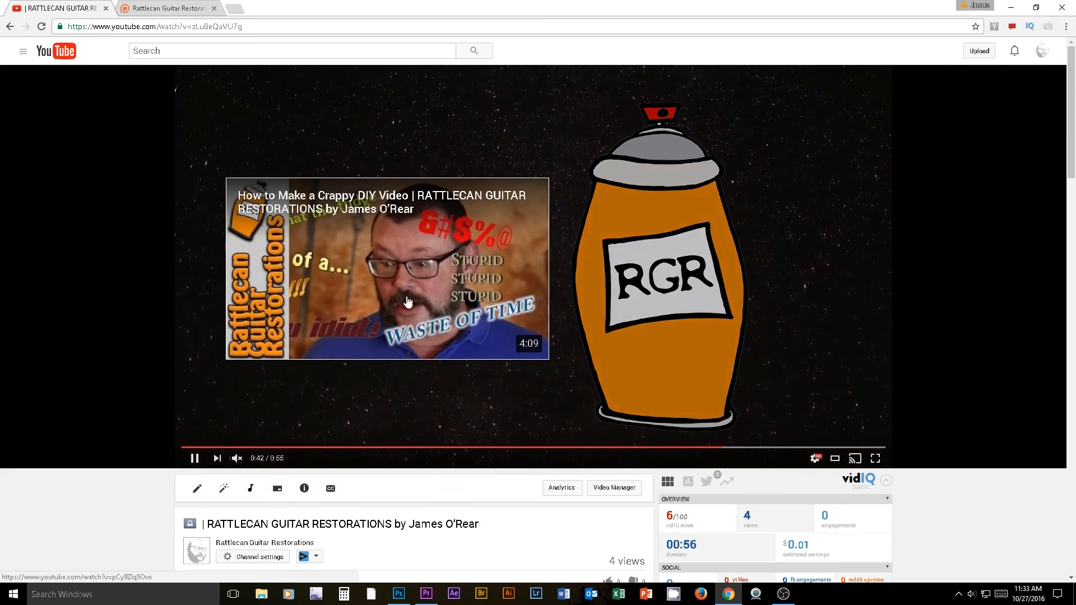
mouse_move(811, 185)
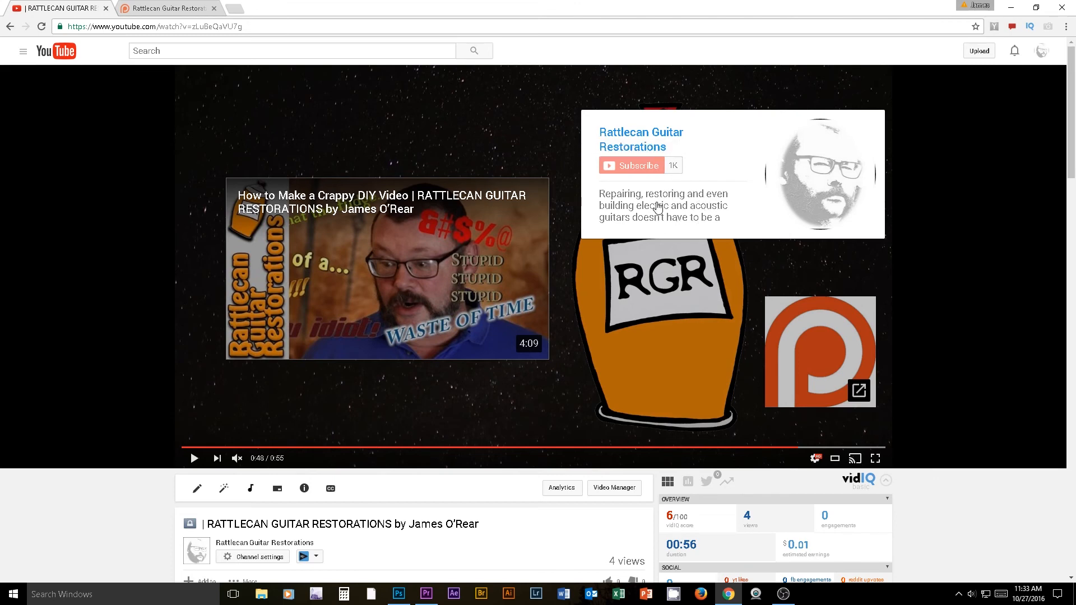
mouse_move(818, 350)
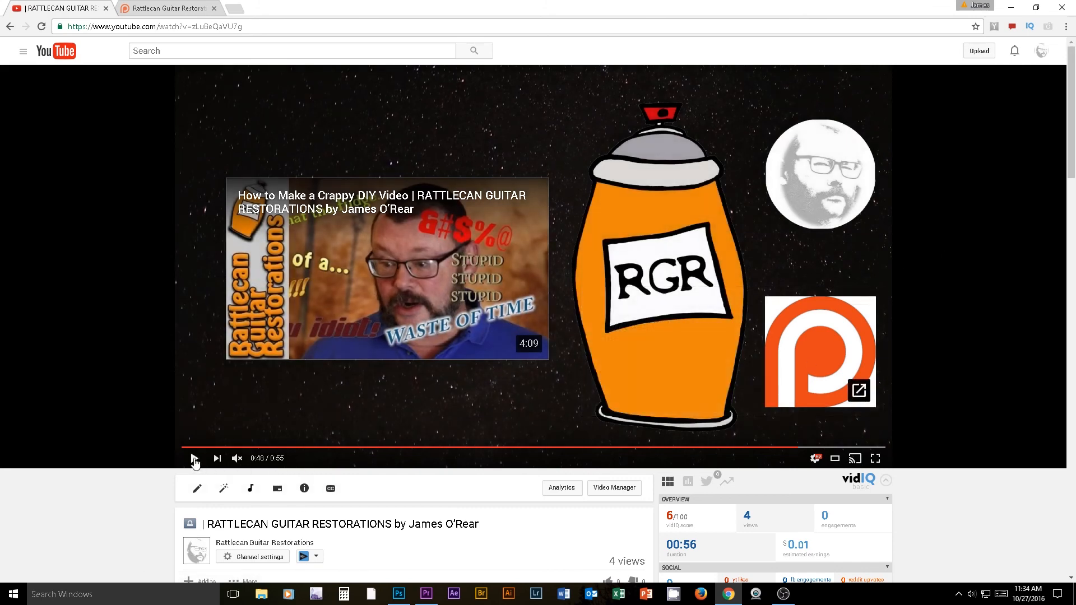
click(195, 459)
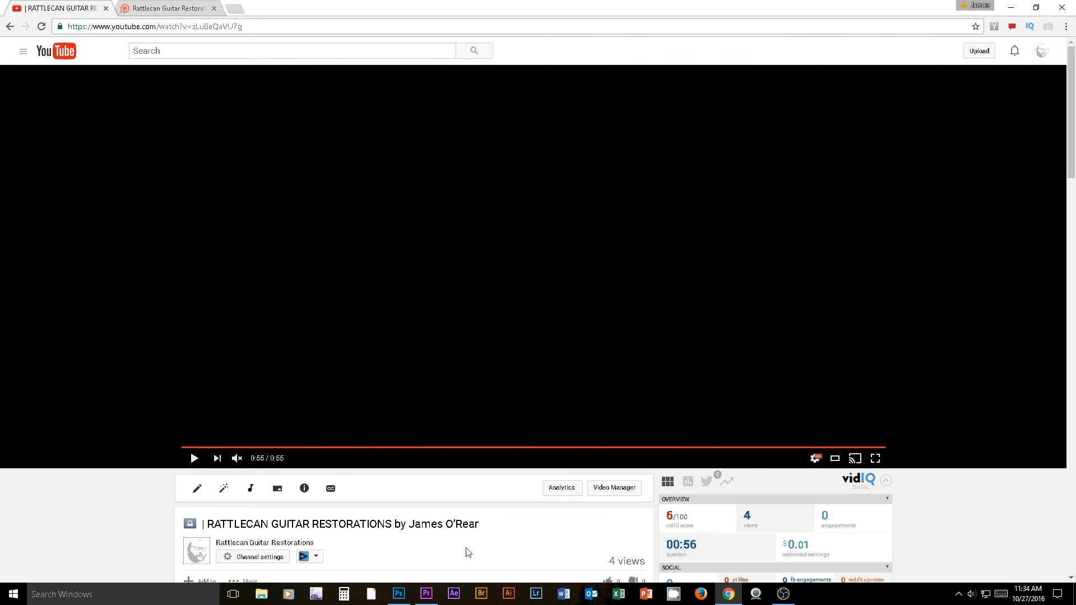
Switch back to the end screen project in Premiere Pro
click(428, 597)
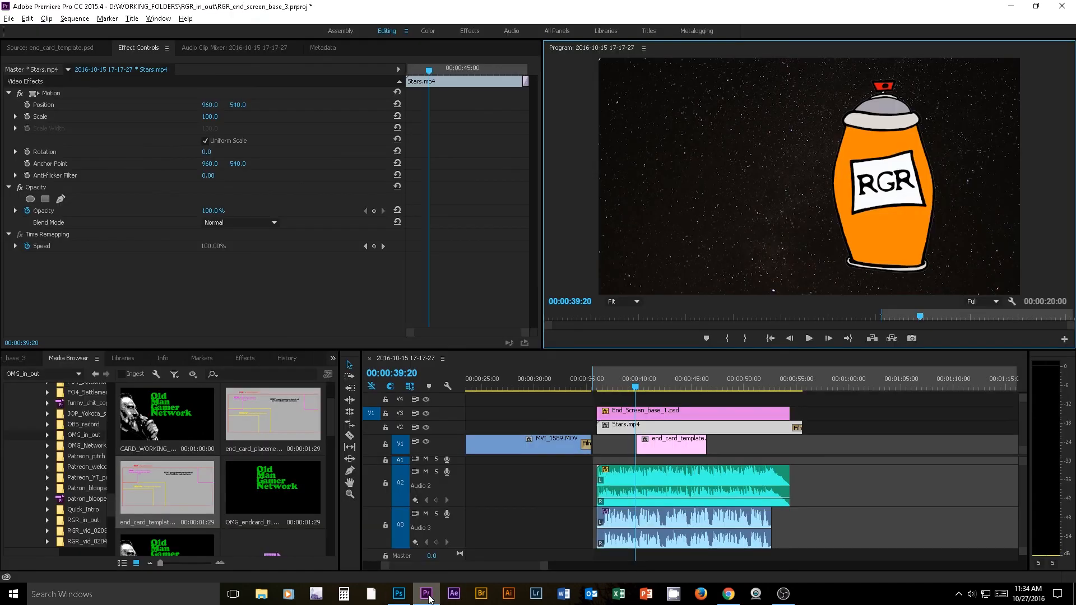